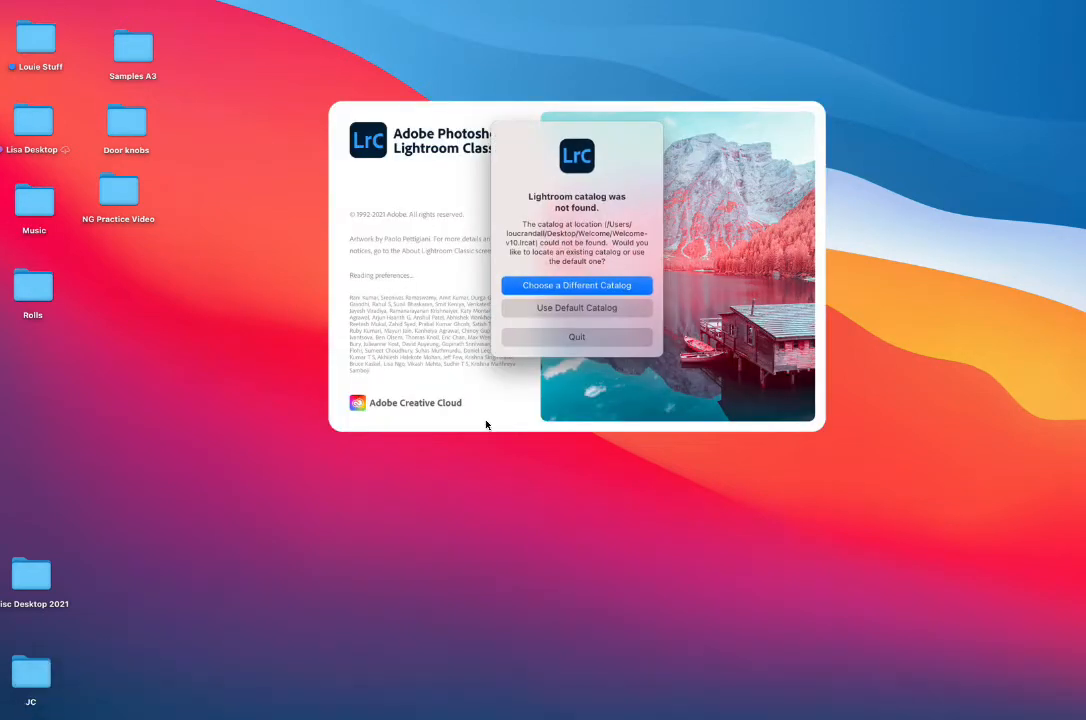
Step: Load the default catalog, Lightroom Catalog.lrcat, and upgrade it as Lightroom Catalog-v10
left_click(573, 304)
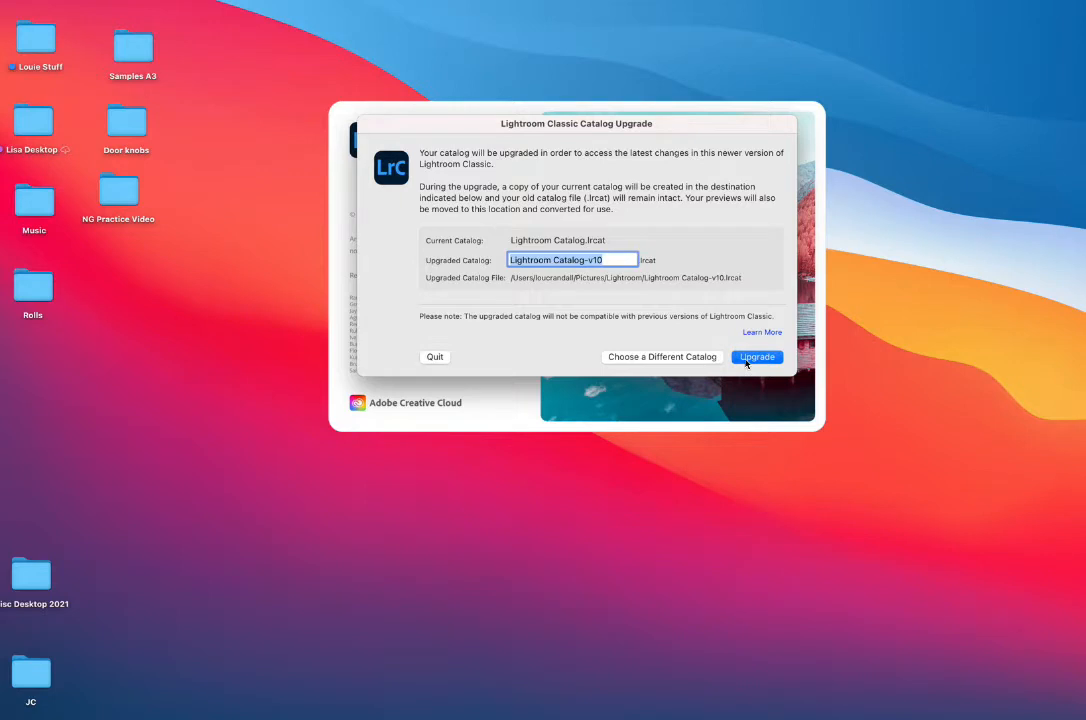
left_click(714, 361)
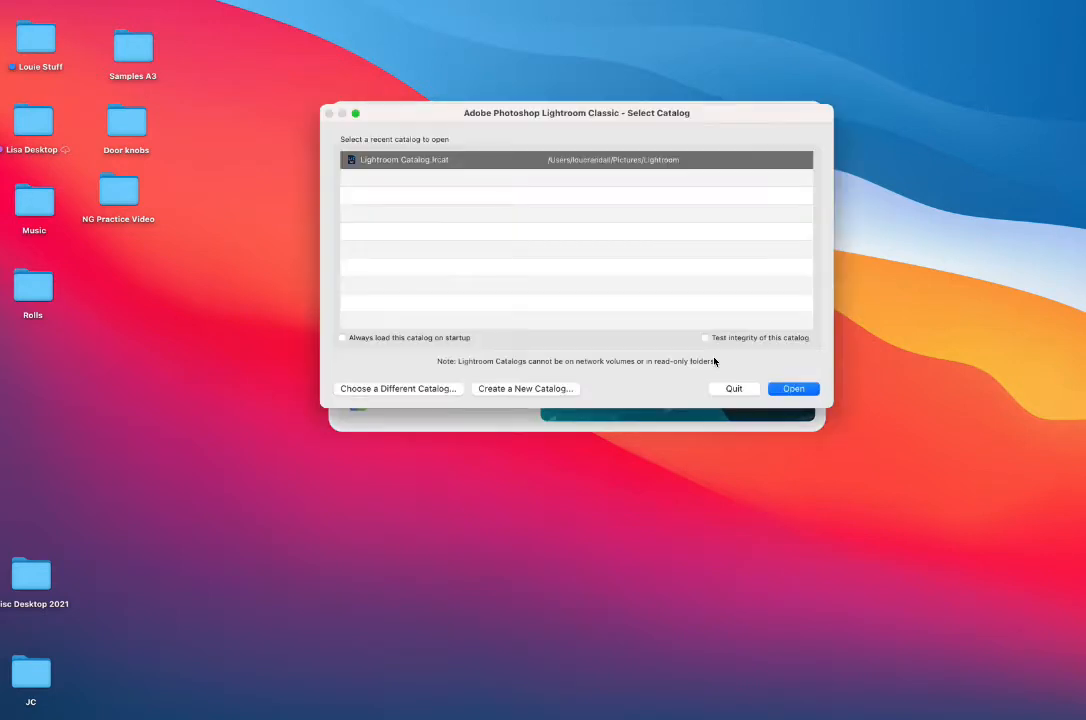
left_click(800, 388)
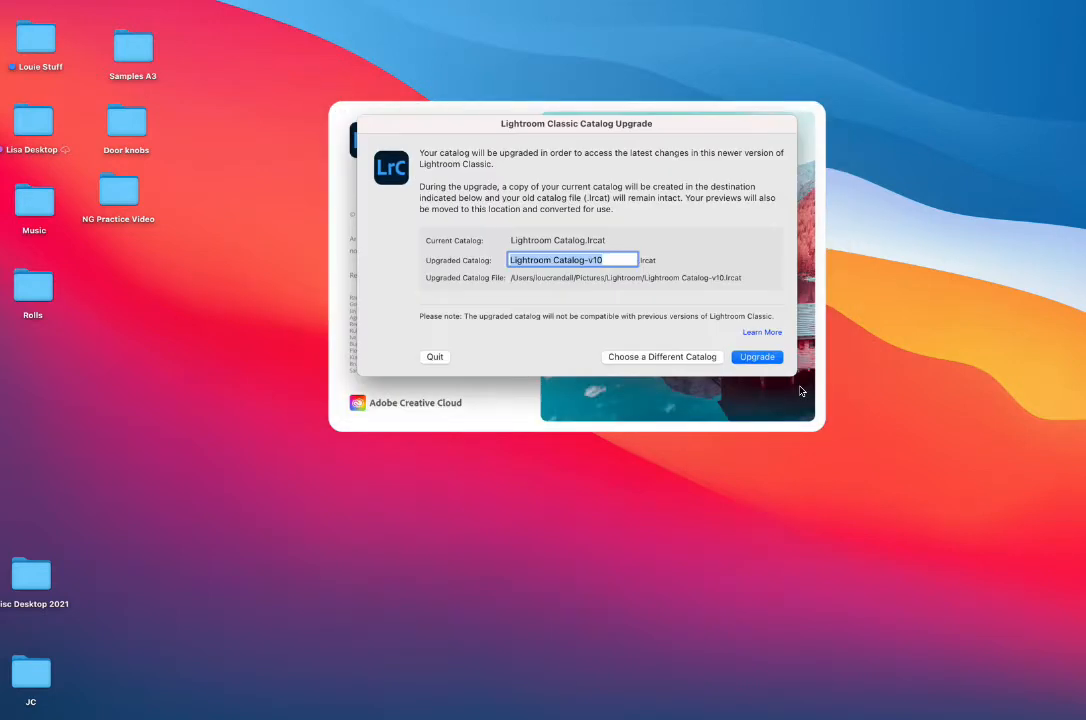
left_click(757, 358)
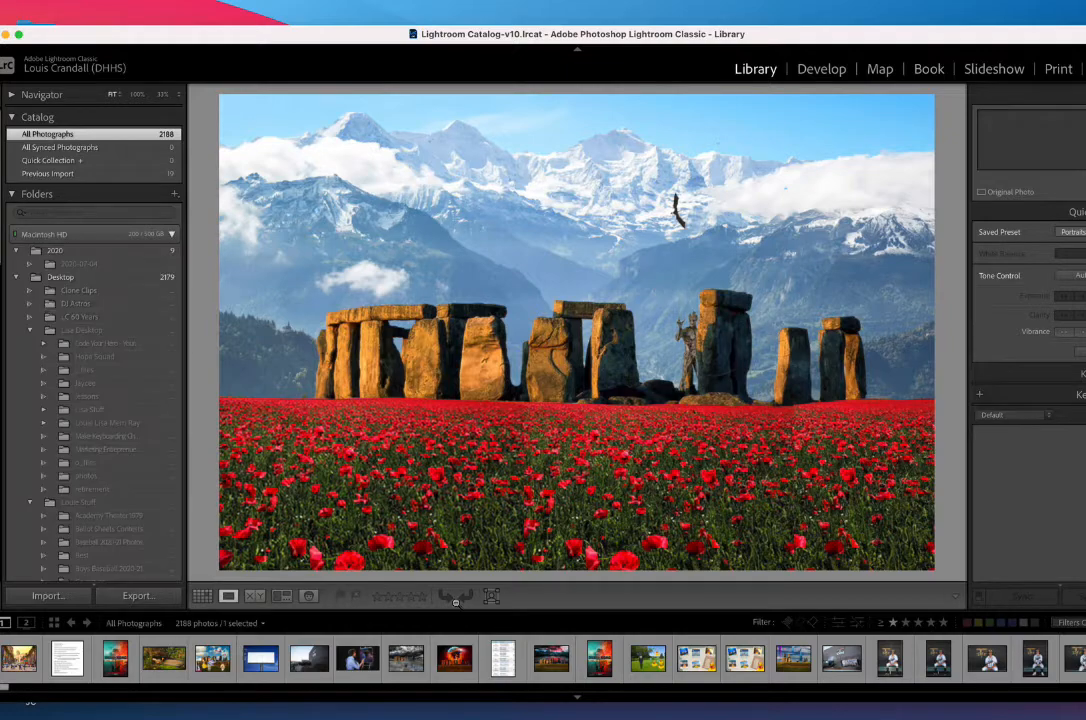
Step: Browse the existing catalog's photos and view a baseball team picture taken on the field
scroll(969, 663, "left", 10)
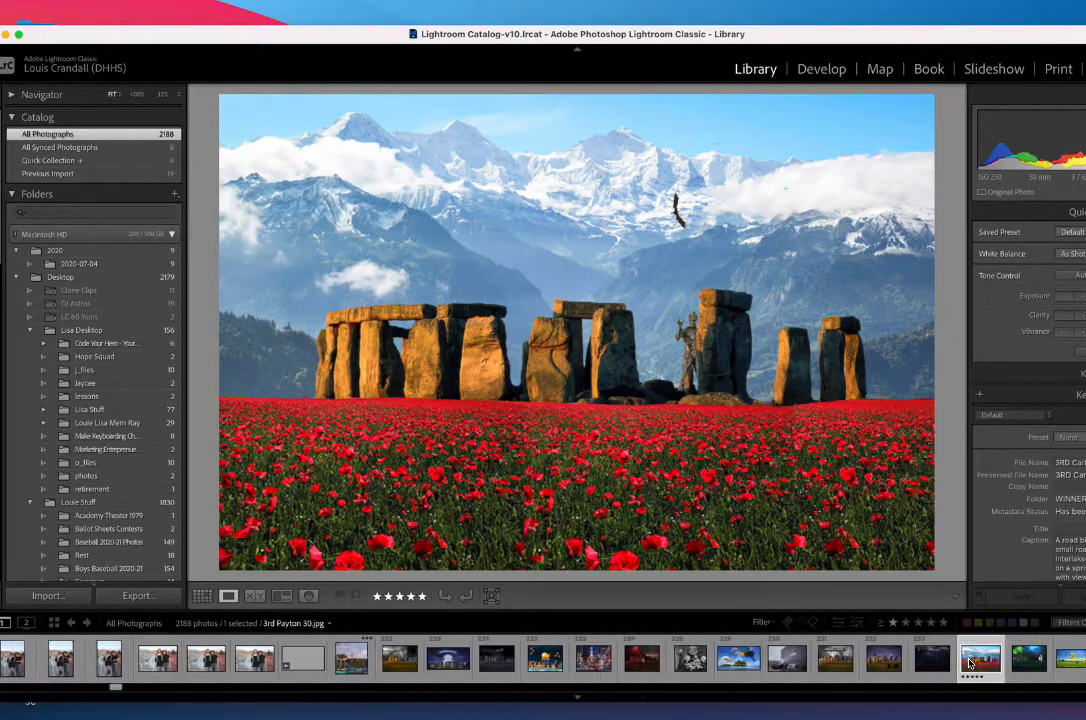
scroll(969, 663, "left", 10)
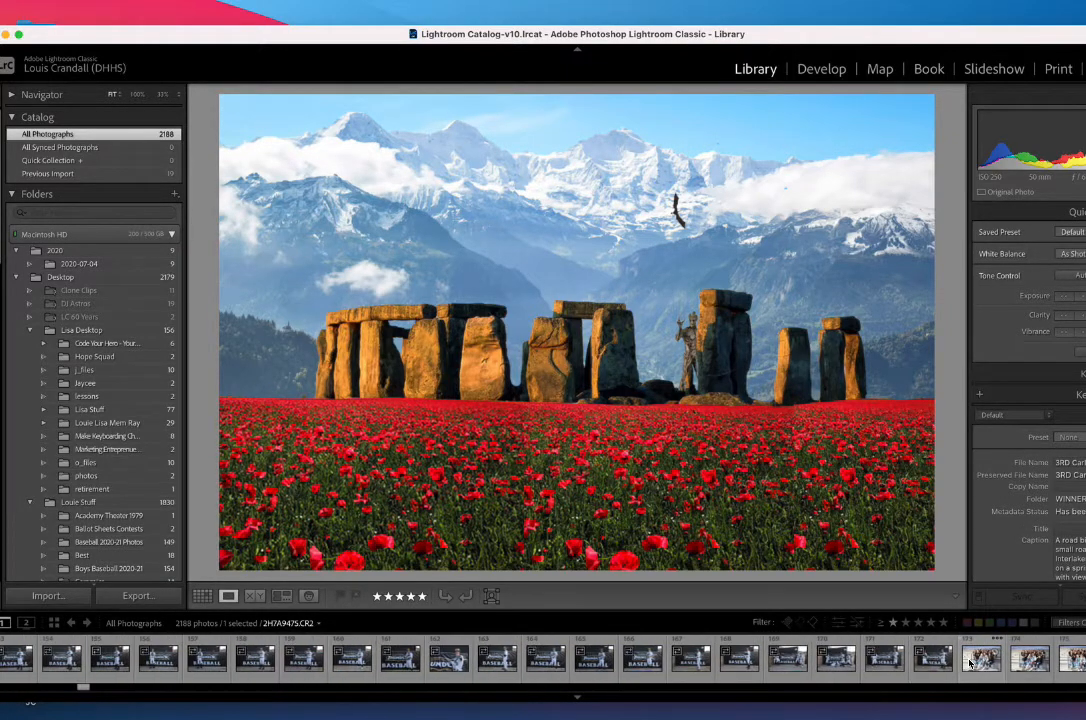
scroll(969, 663, "left", 10)
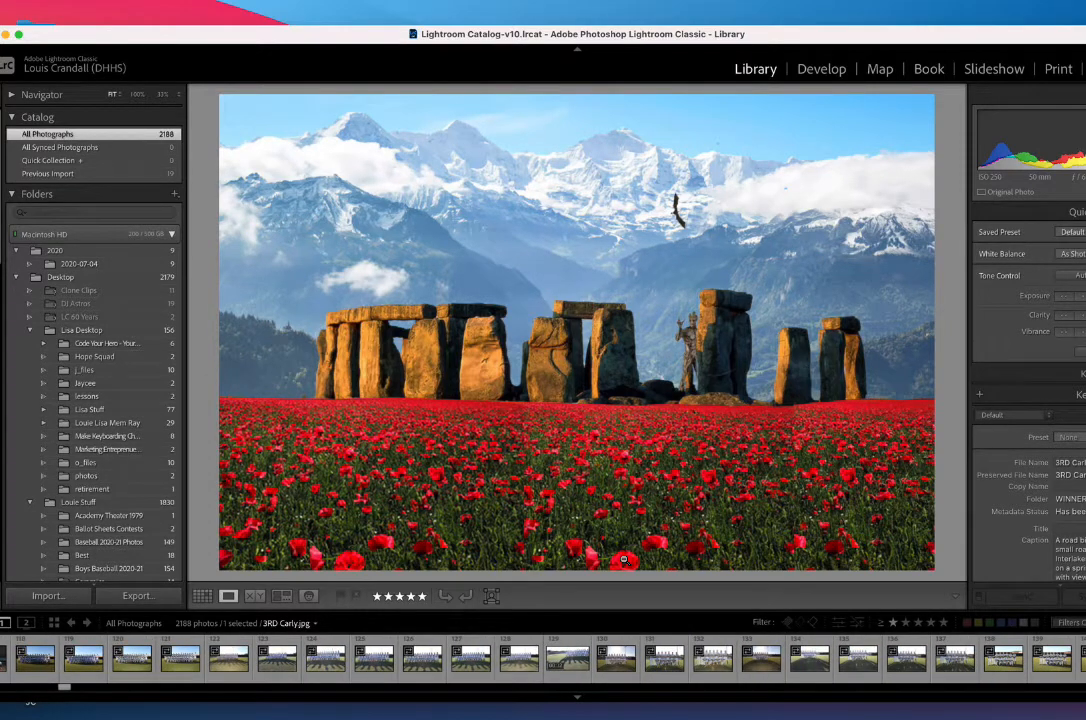
scroll(484, 667, "left", 5)
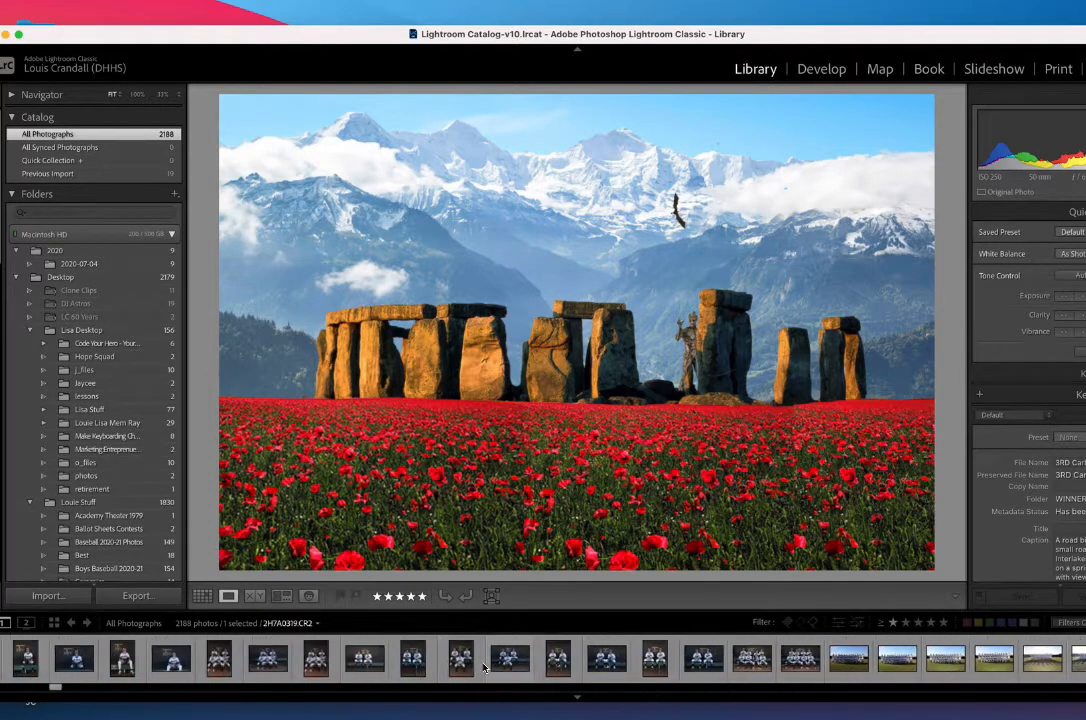
left_click(858, 677)
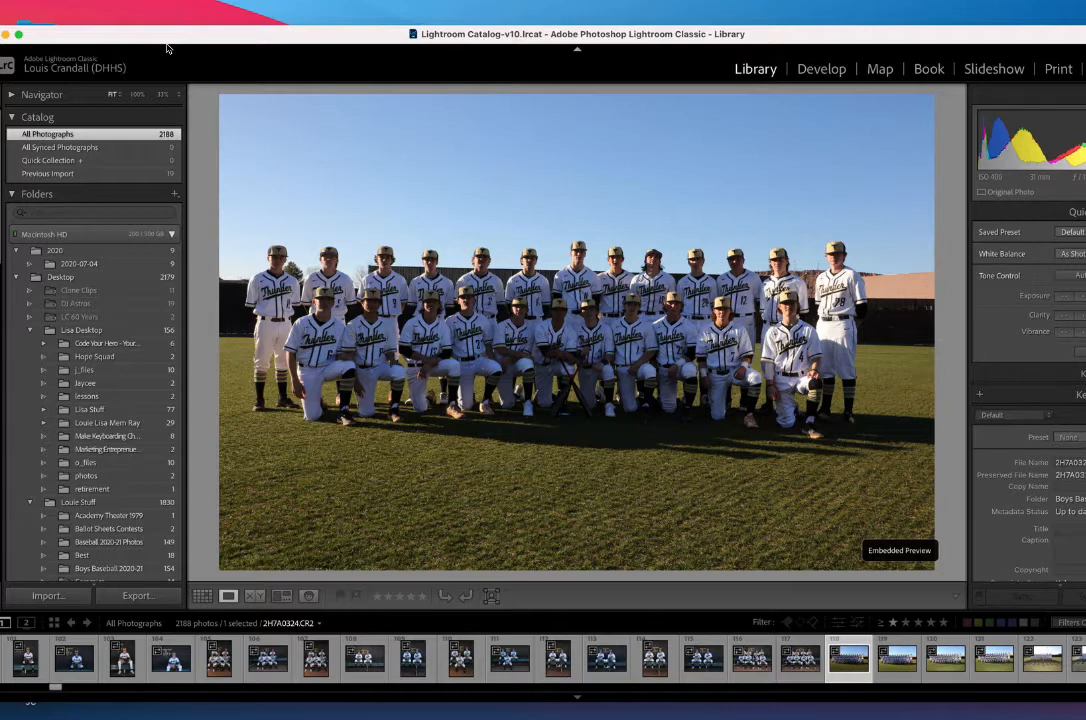
mouse_move(222, 708)
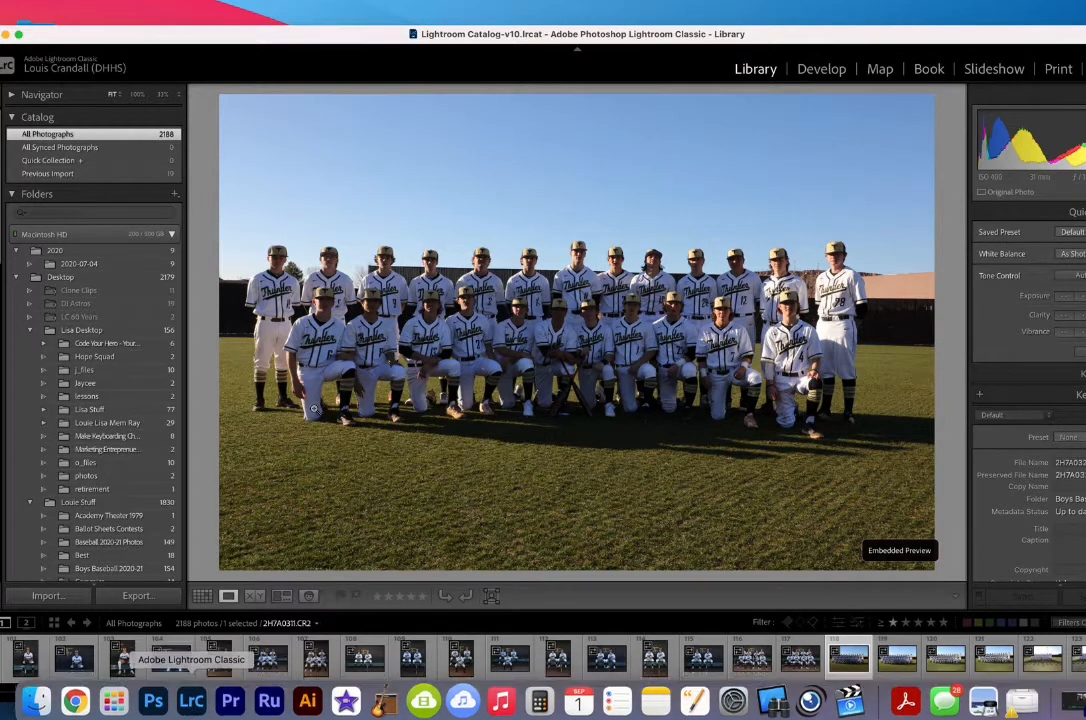
scroll(276, 662, "up", 3)
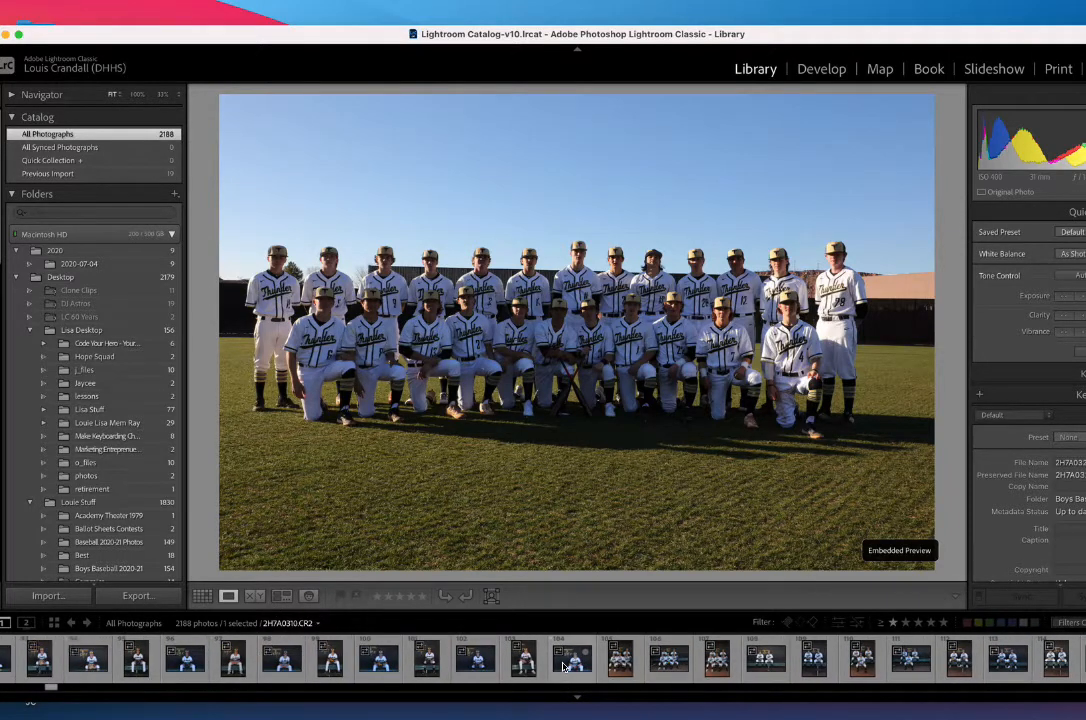
scroll(564, 667, "up", 5)
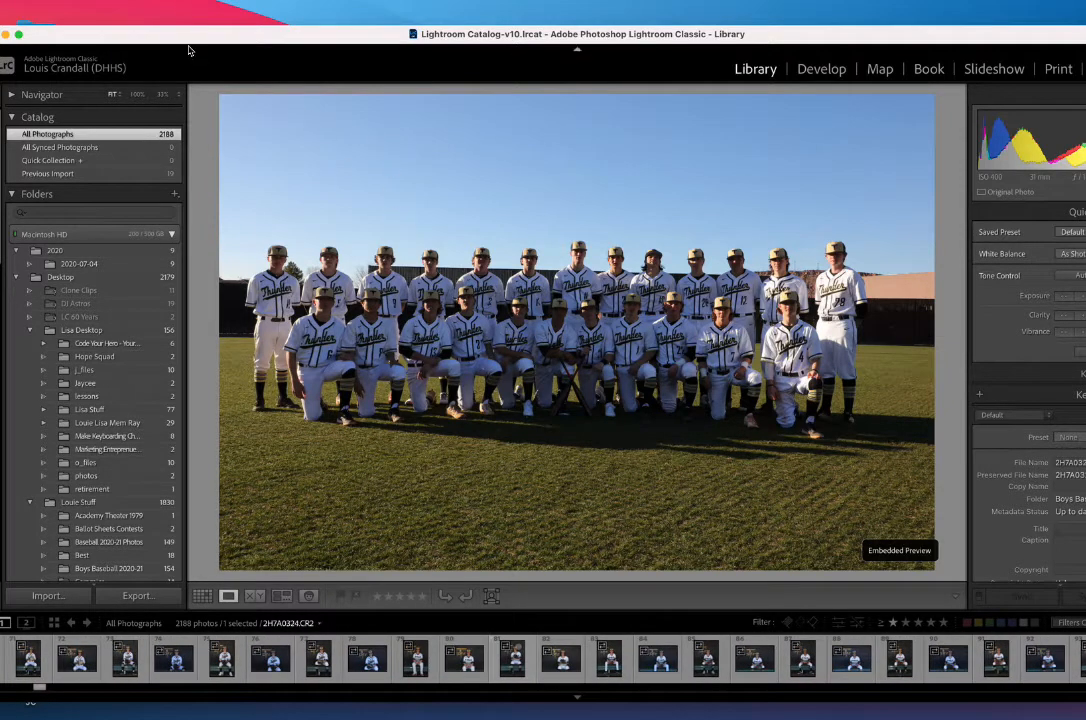
Step: Create a new catalog named Contact Sheet on the Desktop, skipping the backup of the current catalog this time
left_click(110, 2)
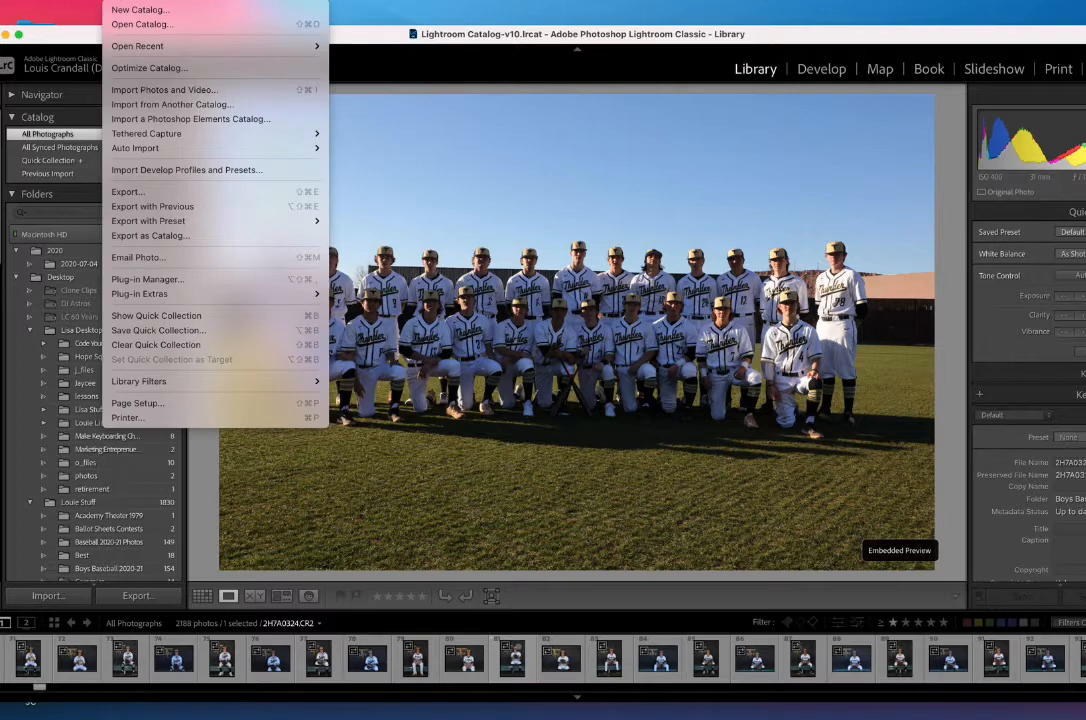
left_click(118, 10)
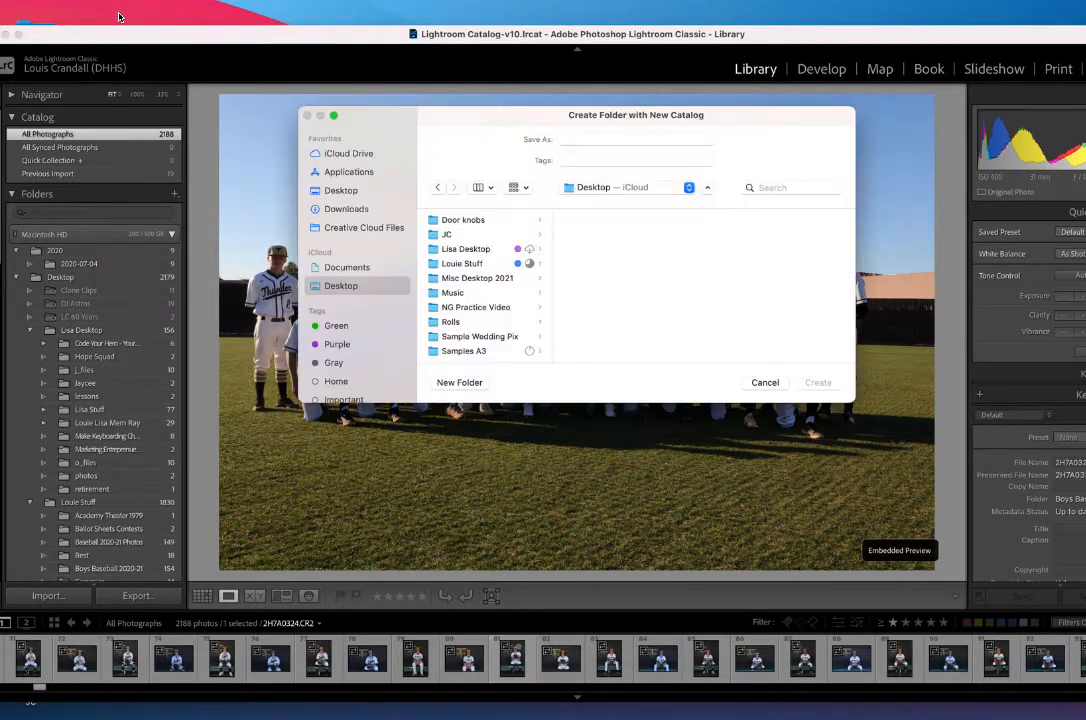
left_click(585, 141)
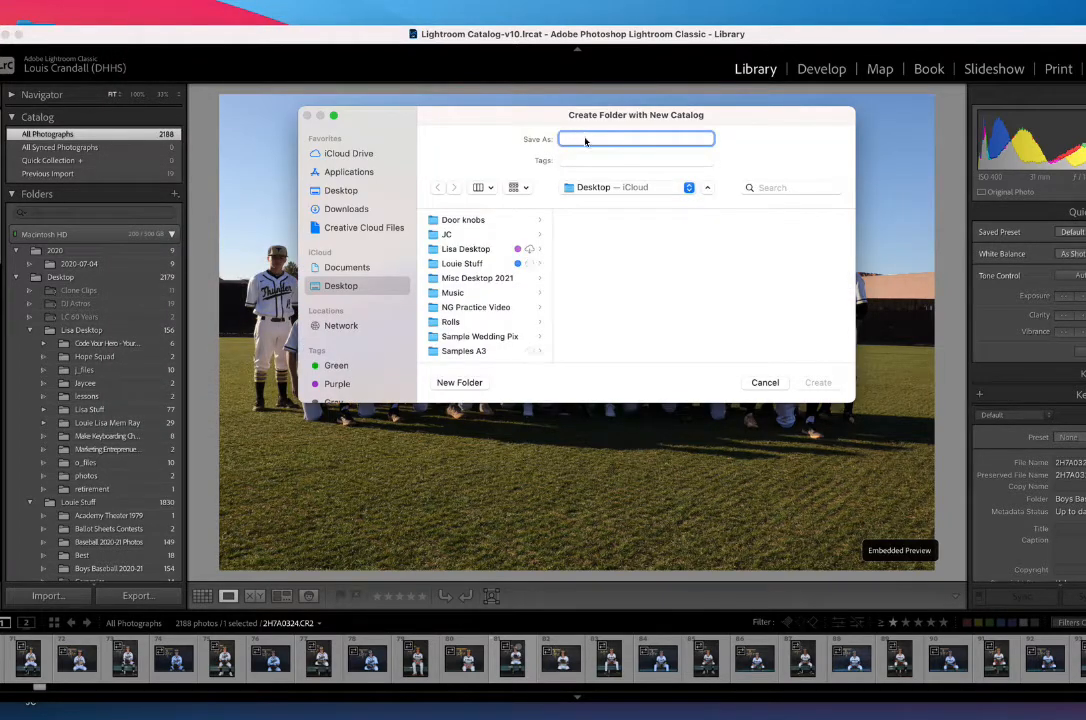
type("Contact Sheet")
left_click(344, 189)
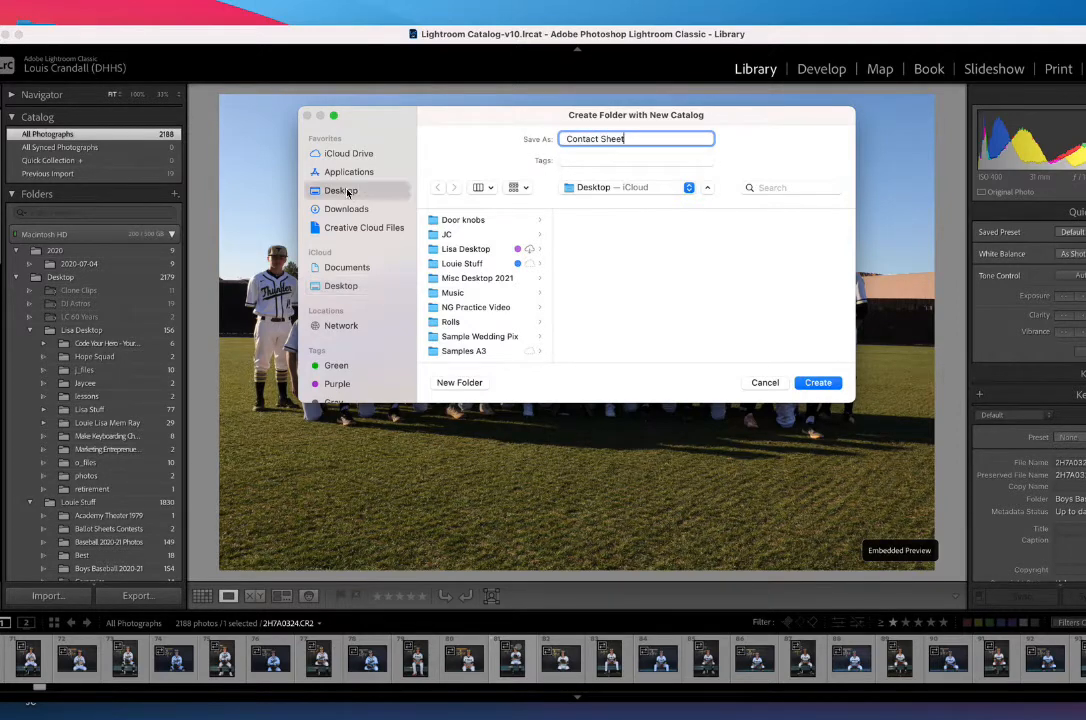
left_click(818, 384)
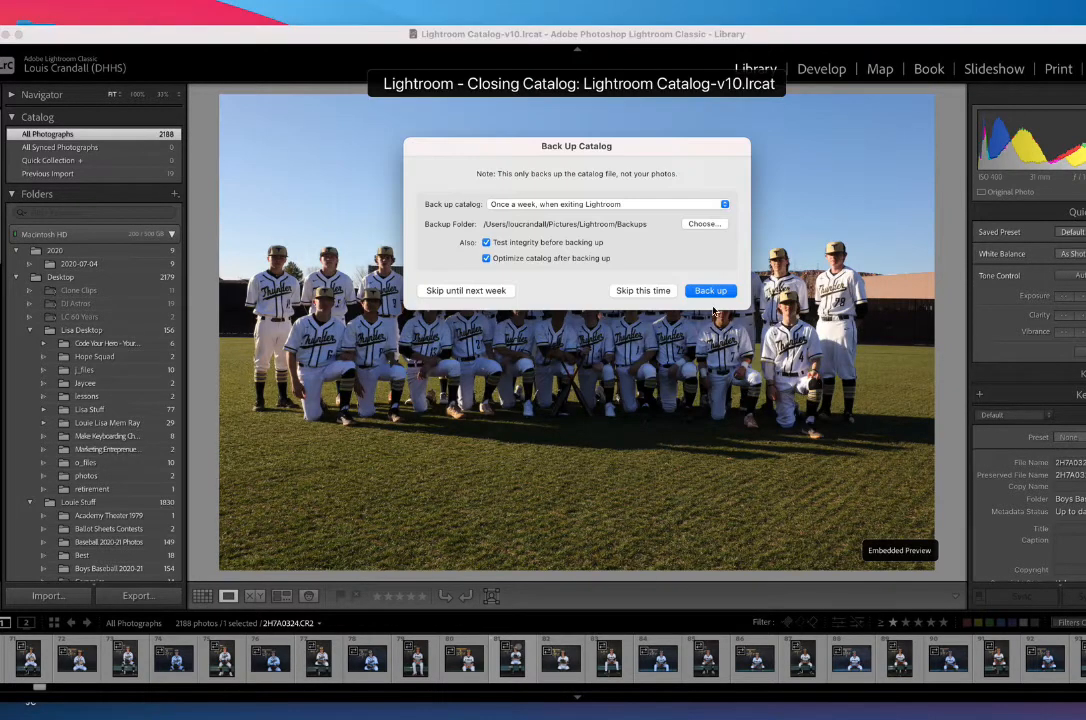
left_click(666, 292)
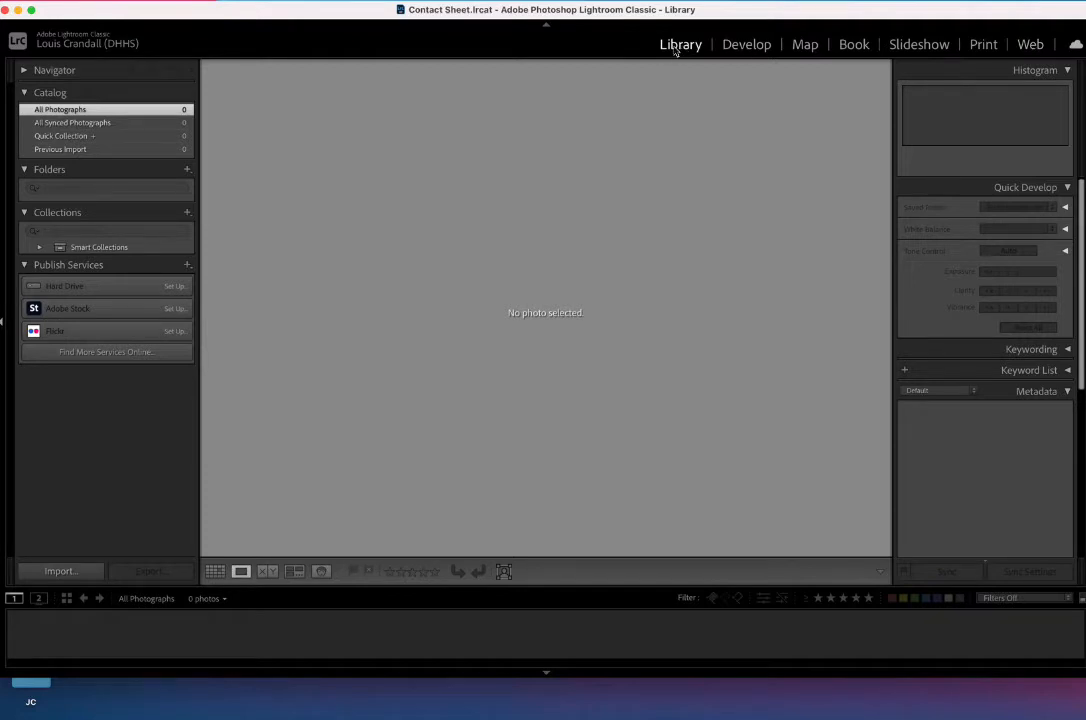
Step: Bring up the photo import window, and check the desktop folder Sample Wedding Pix before returning to Lightroom Classic
left_click(58, 575)
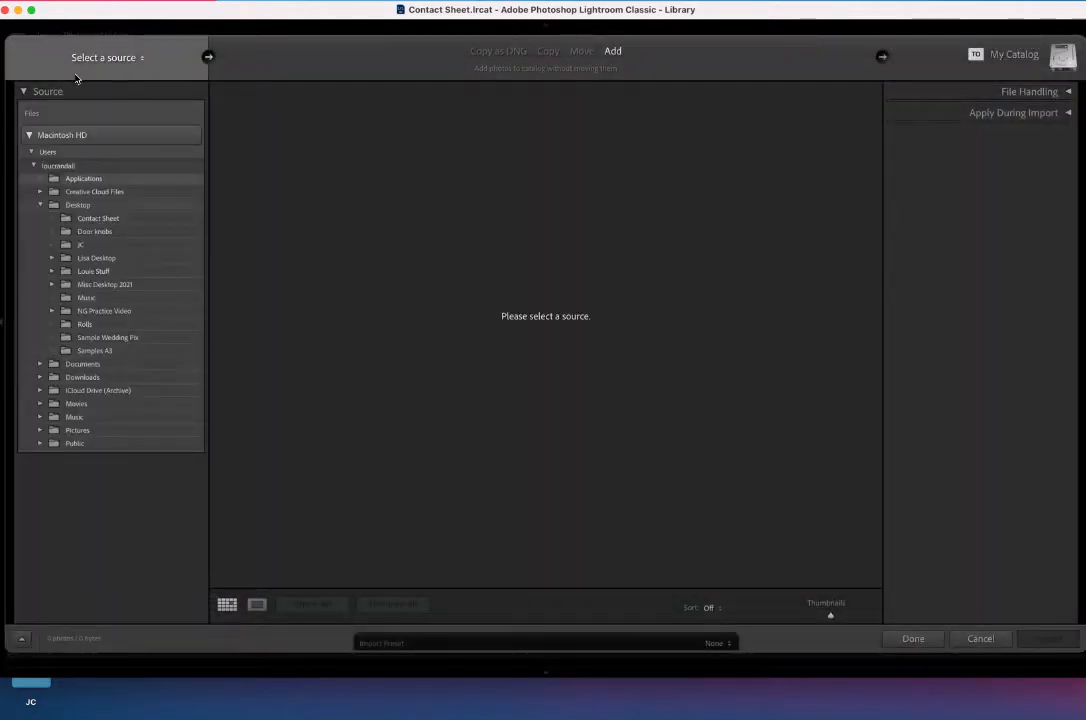
left_click(20, 12)
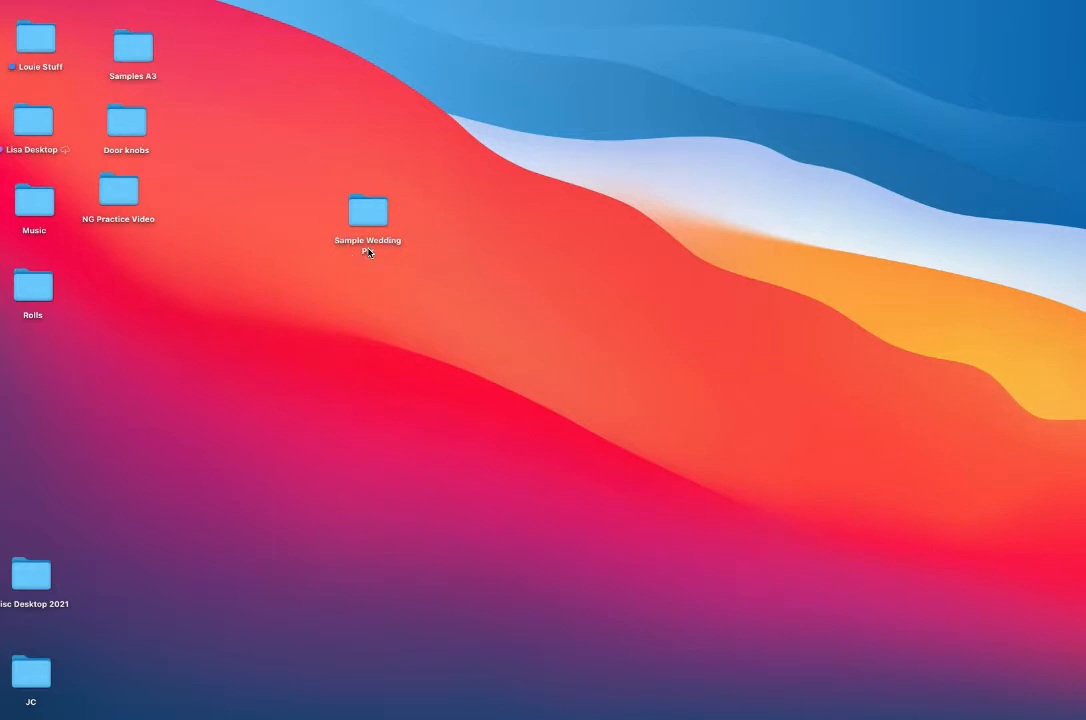
double_click(371, 212)
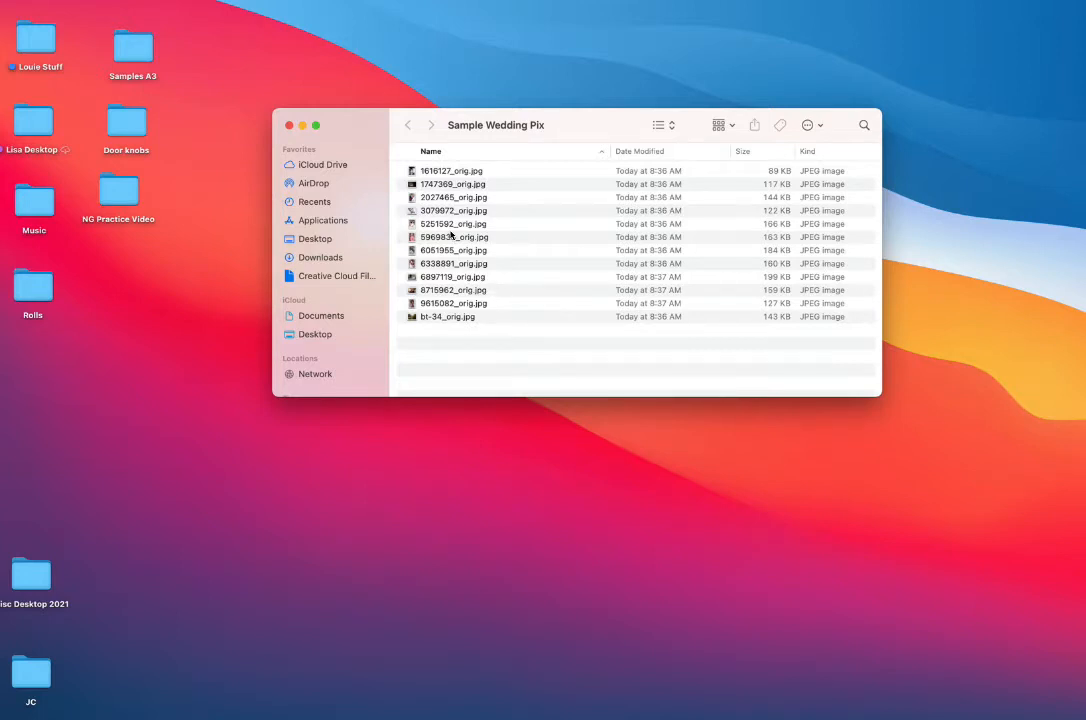
left_click(289, 129)
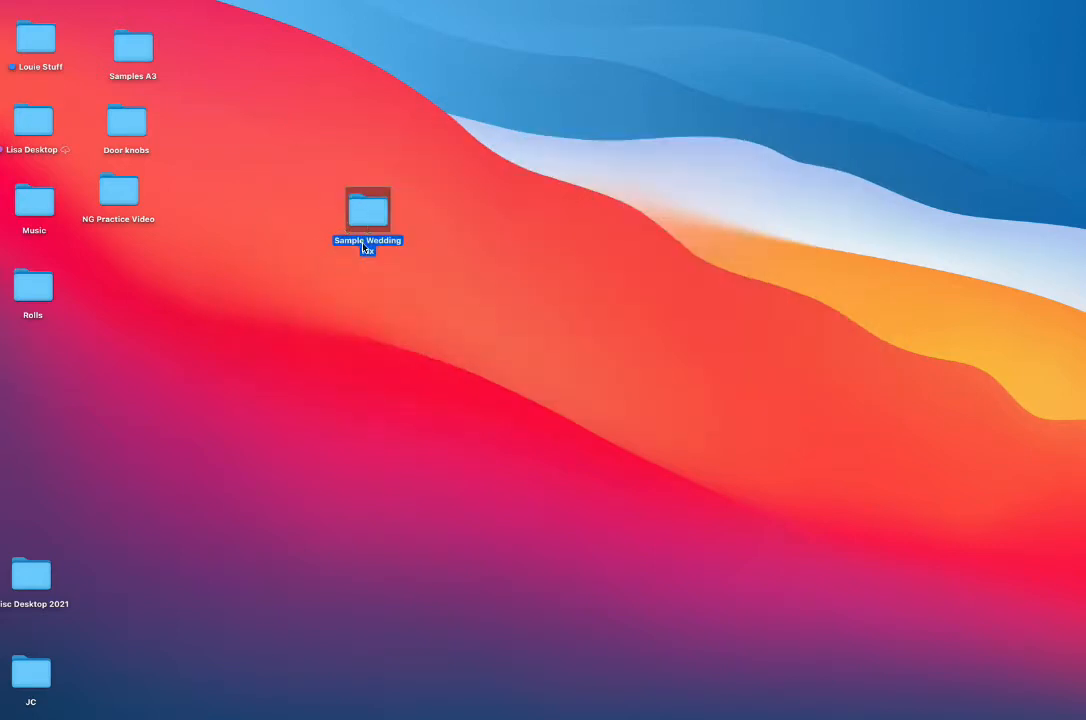
mouse_move(335, 712)
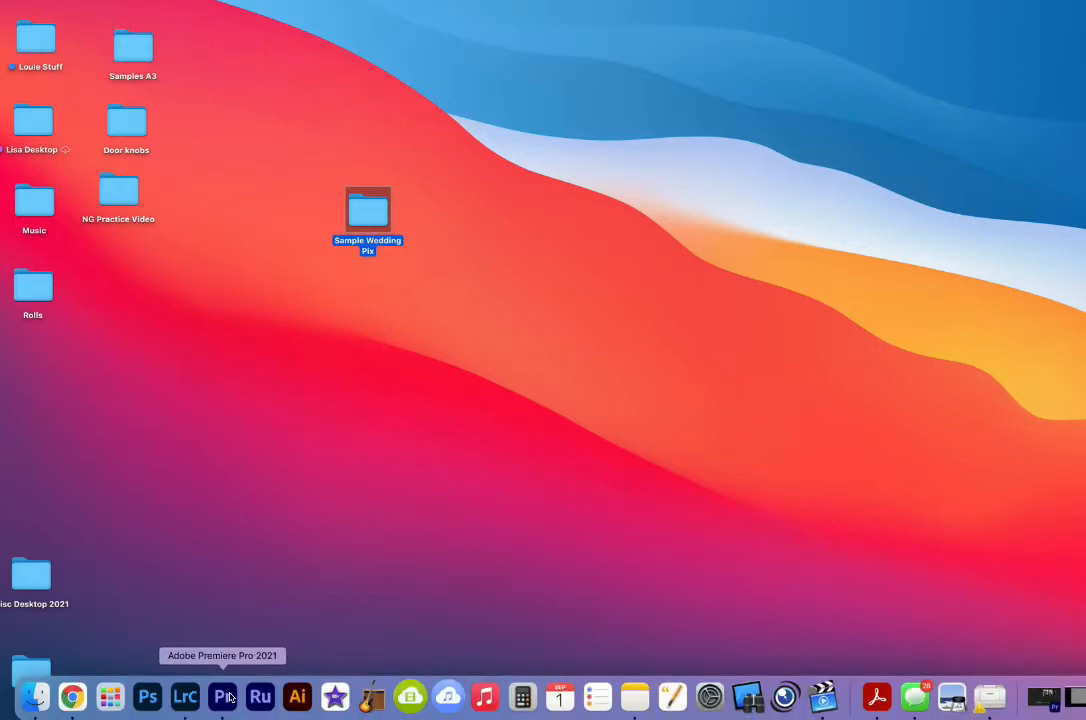
left_click(192, 711)
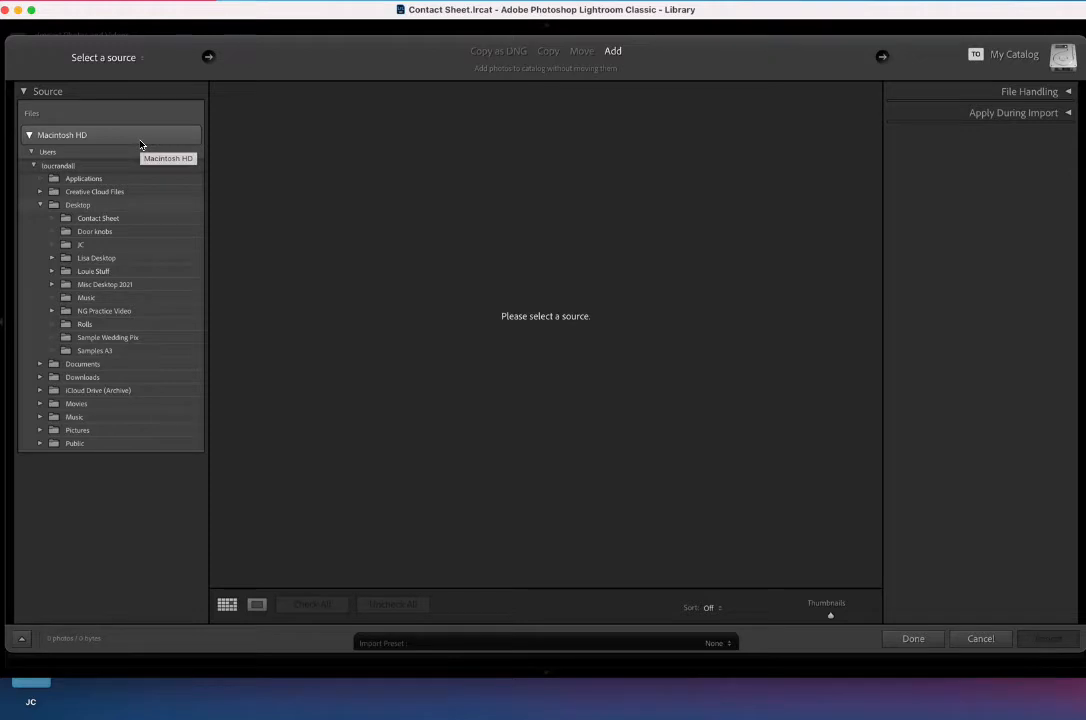
Step: Set the import source to the Sample Wedding Pix folder on the Desktop
left_click(209, 59)
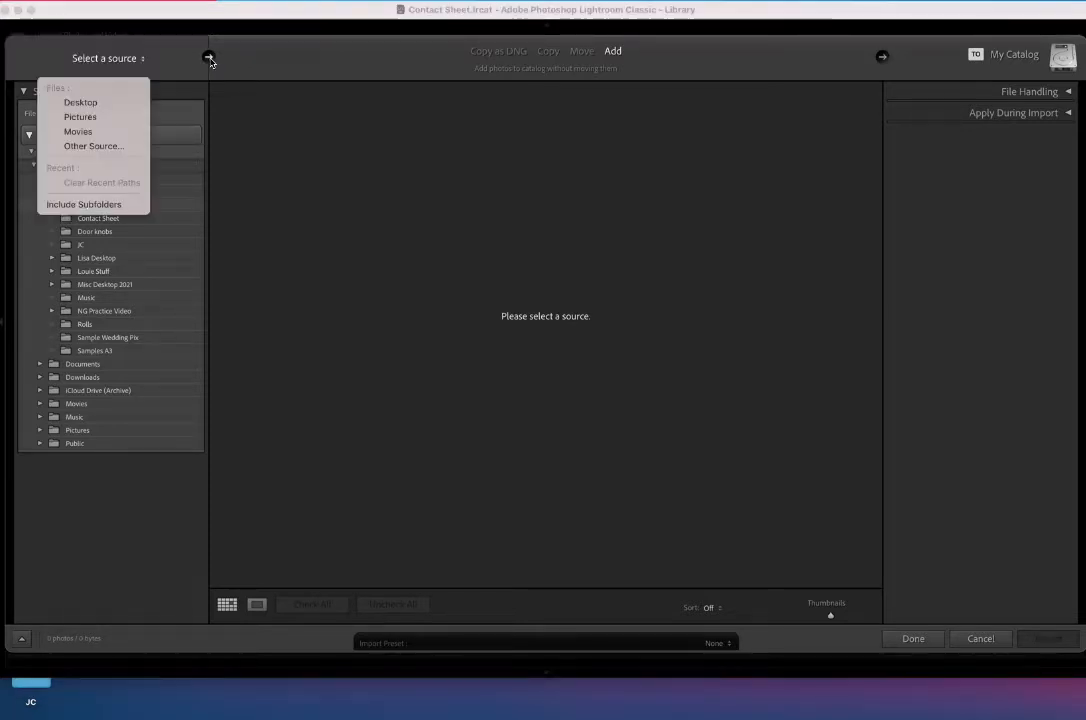
left_click(103, 107)
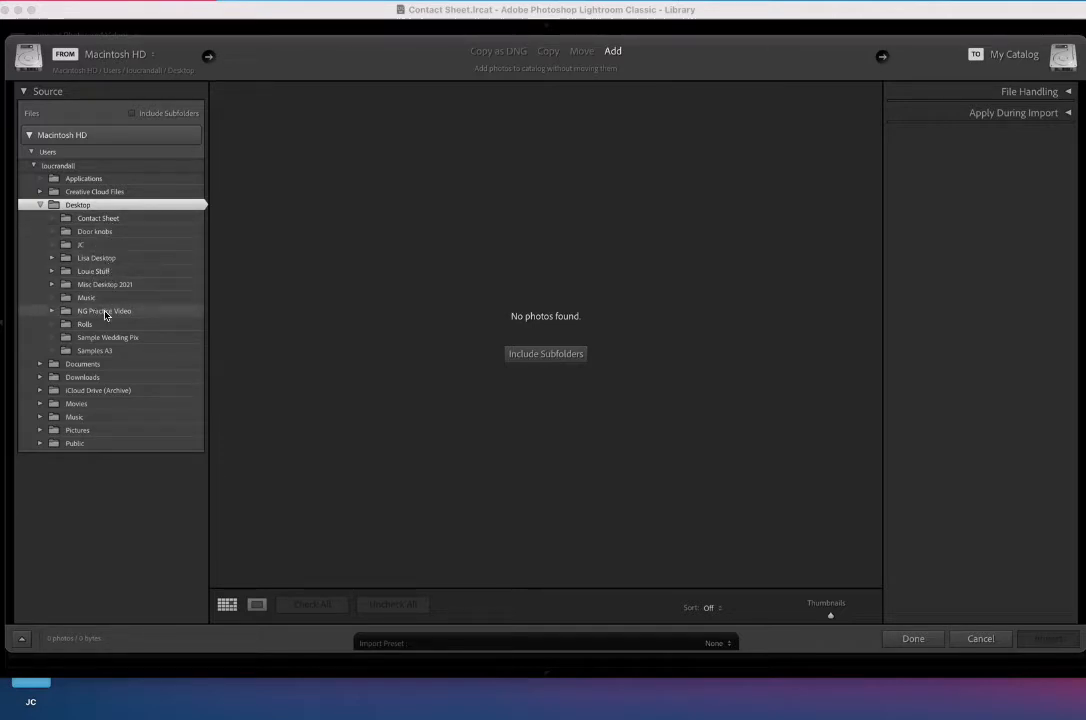
left_click(102, 339)
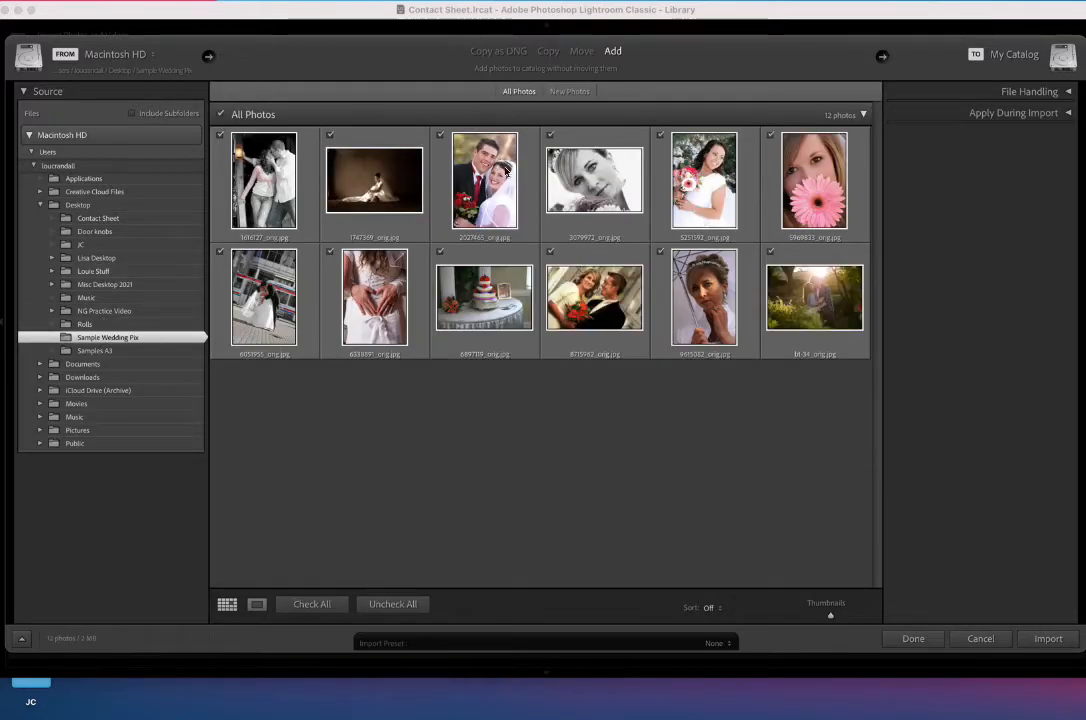
Step: Exclude all photos but the first, then include the whole set again and import it into the catalog
left_click(221, 114)
left_click(220, 136)
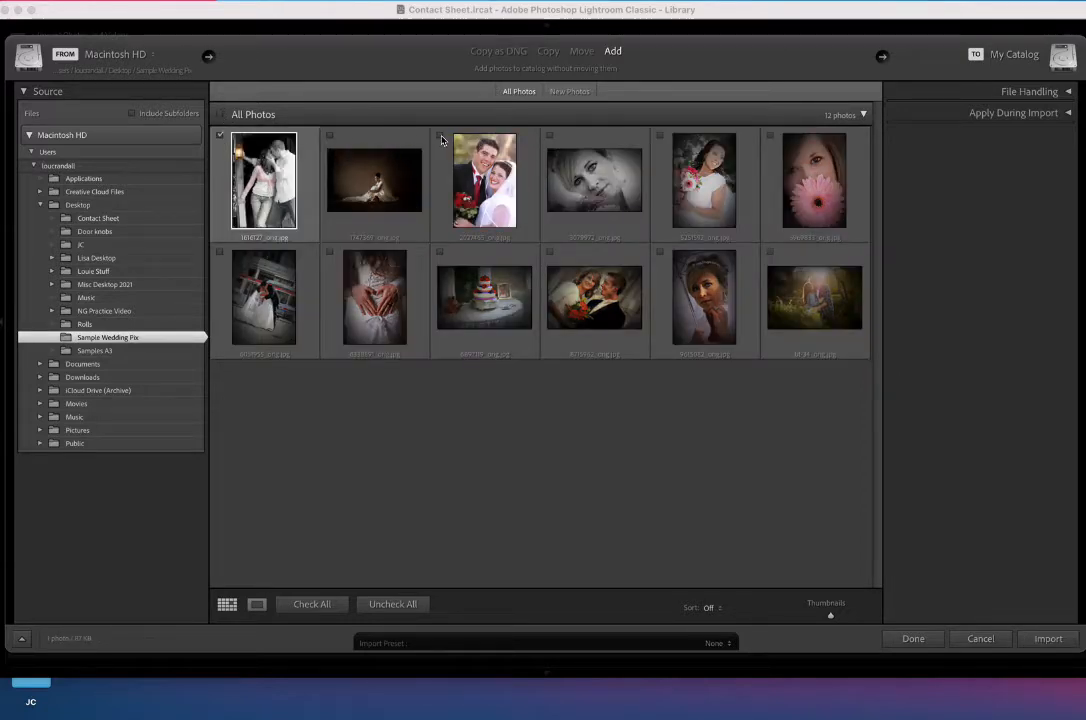
left_click(222, 115)
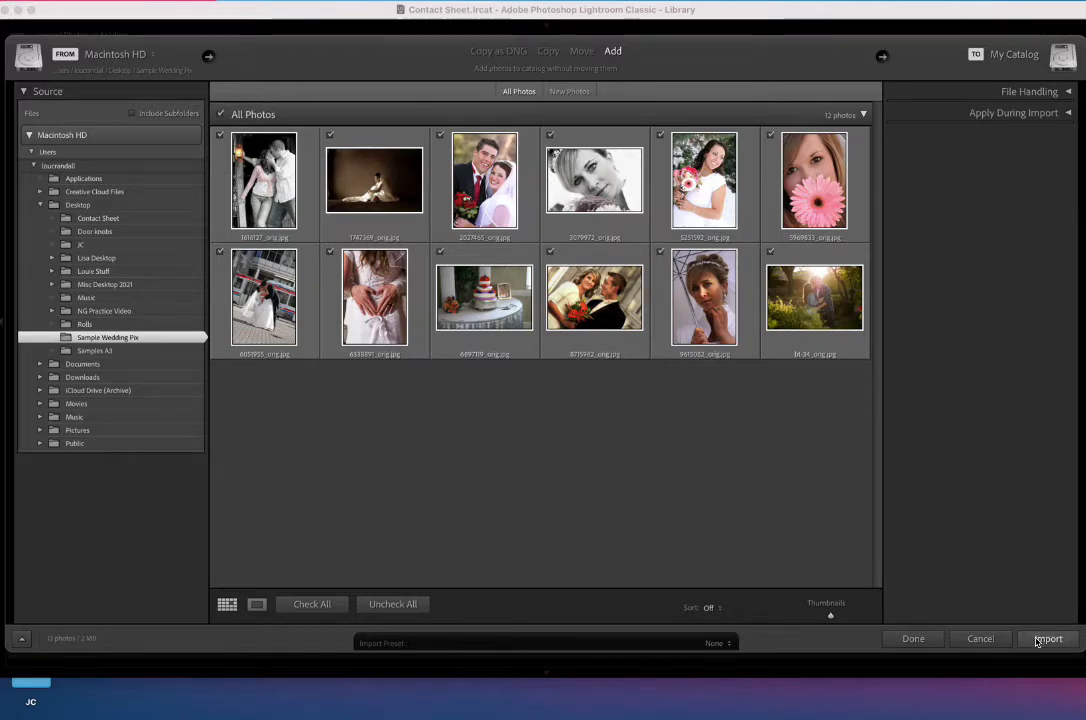
left_click(1043, 639)
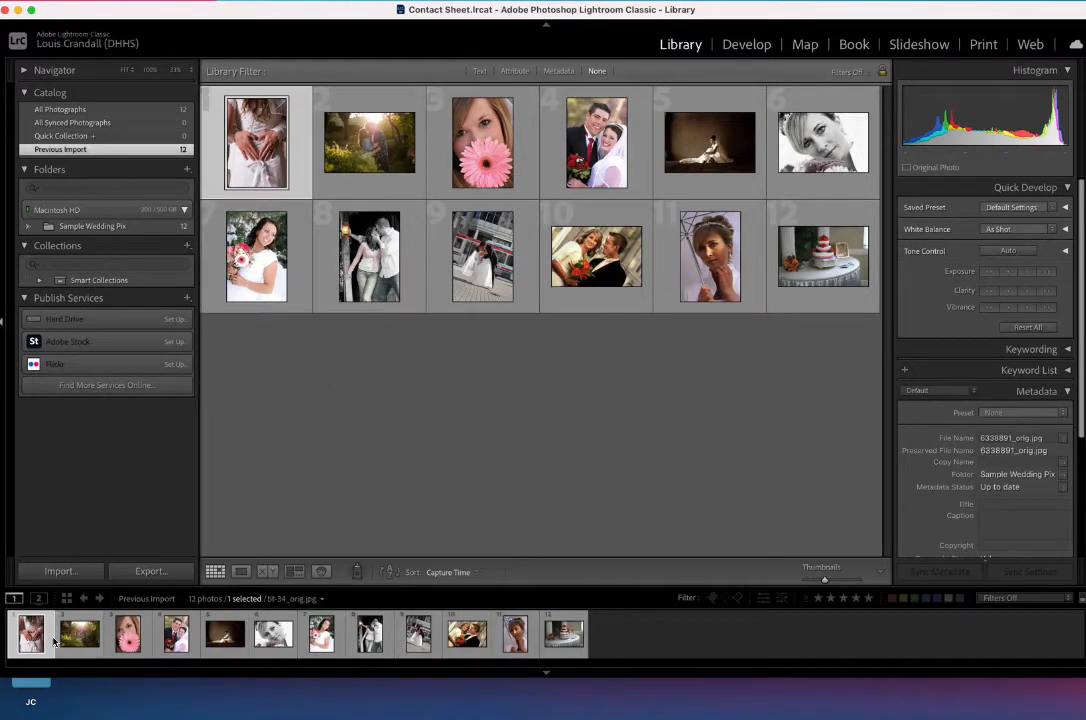
Step: Enlarge the photo of the couple kissing in front of the train and view the preceding photos back to the first
double_click(487, 261)
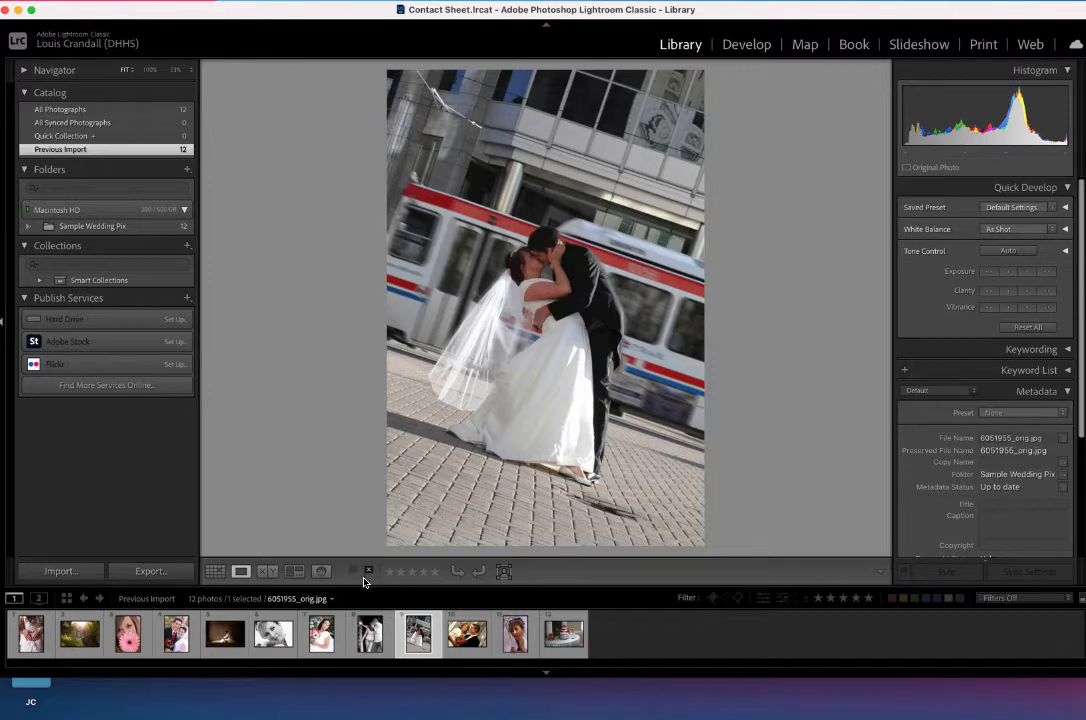
key("Left")
key("Left")
key("Left")
key("Left")
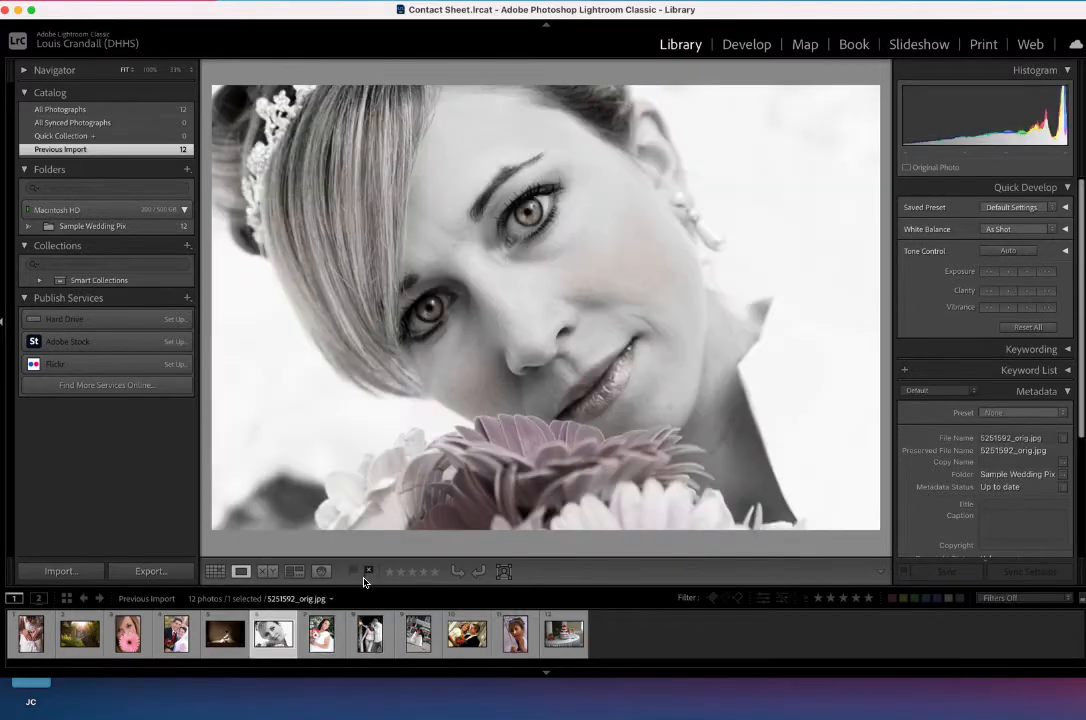
key("Left")
key("Left")
key("Left")
key("Left")
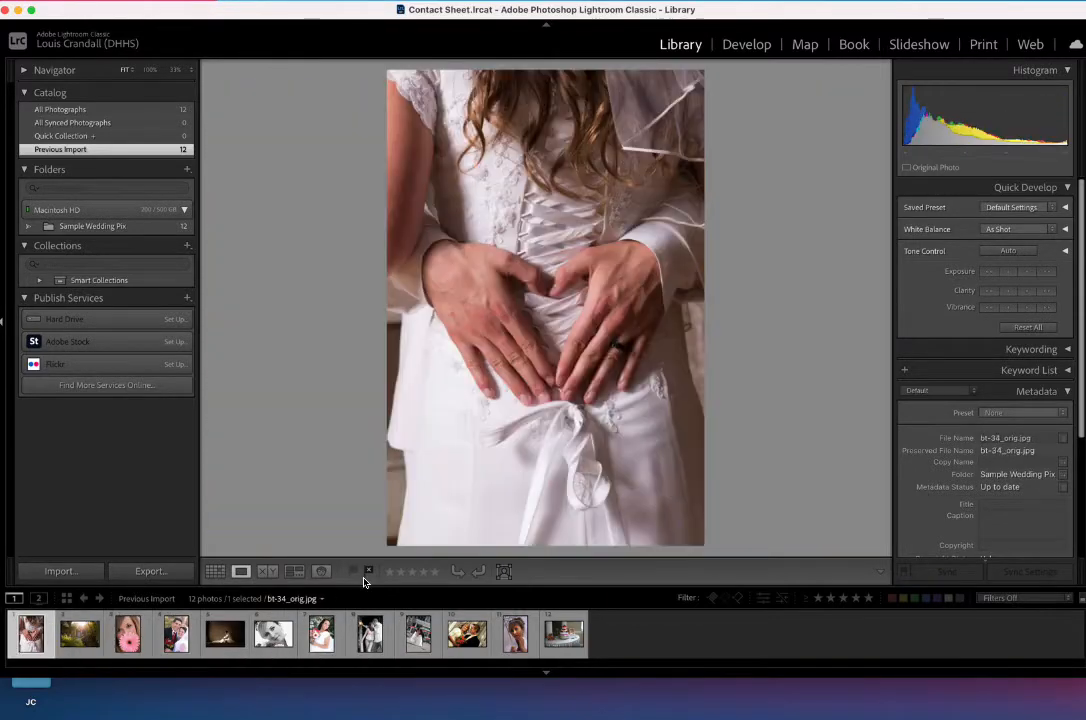
Step: View the photos forward to the bride with the parasol, then show the black-and-white close-up portrait with flowers
key("Right")
key("Right")
key("Right")
key("Right")
key("Right")
key("Right")
key("Right")
key("Right")
key("Right")
key("Right")
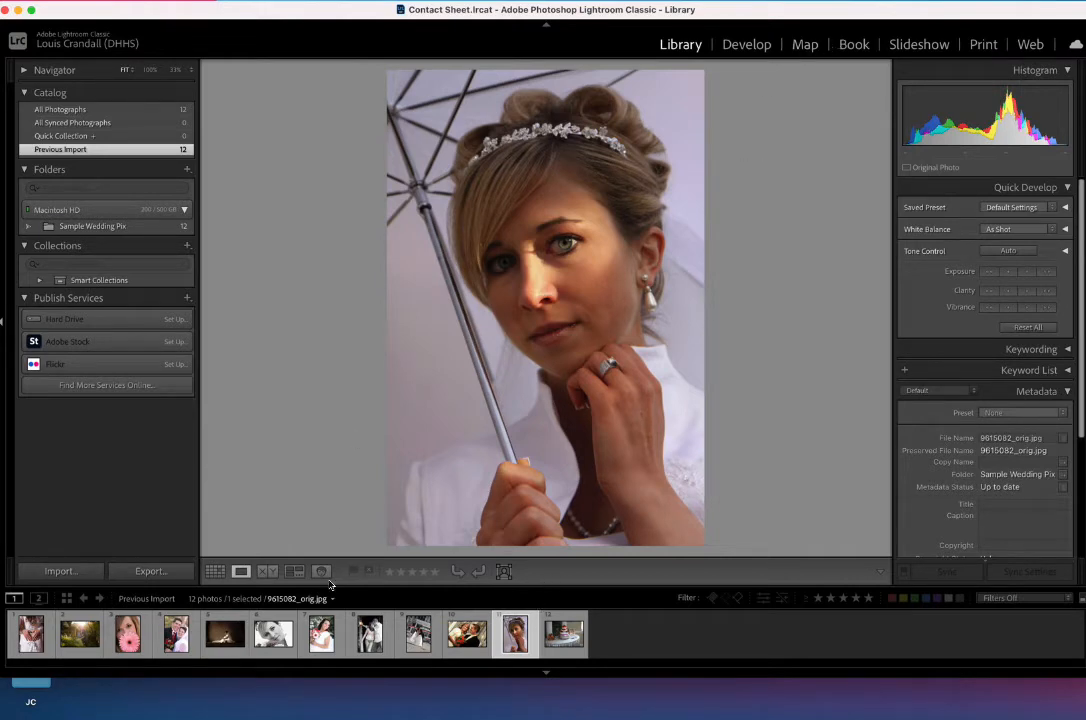
left_click(275, 634)
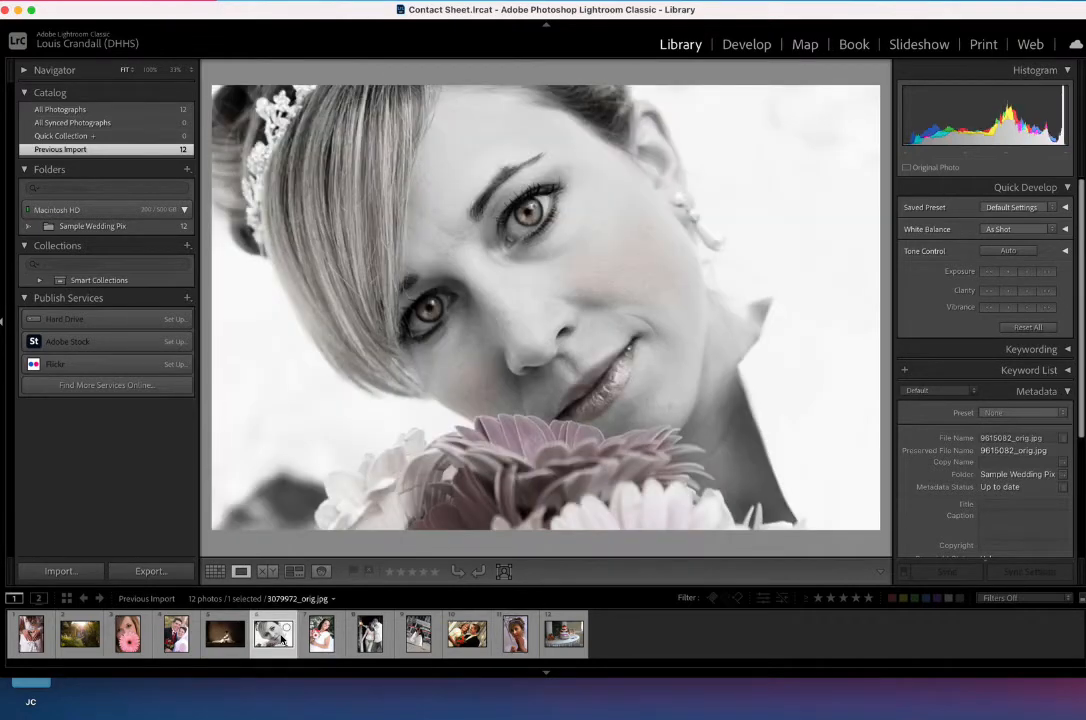
Step: Open the black-and-white close-up portrait in the Develop module and set its Exposure to -0.50 and Highlights to +11
left_click(758, 50)
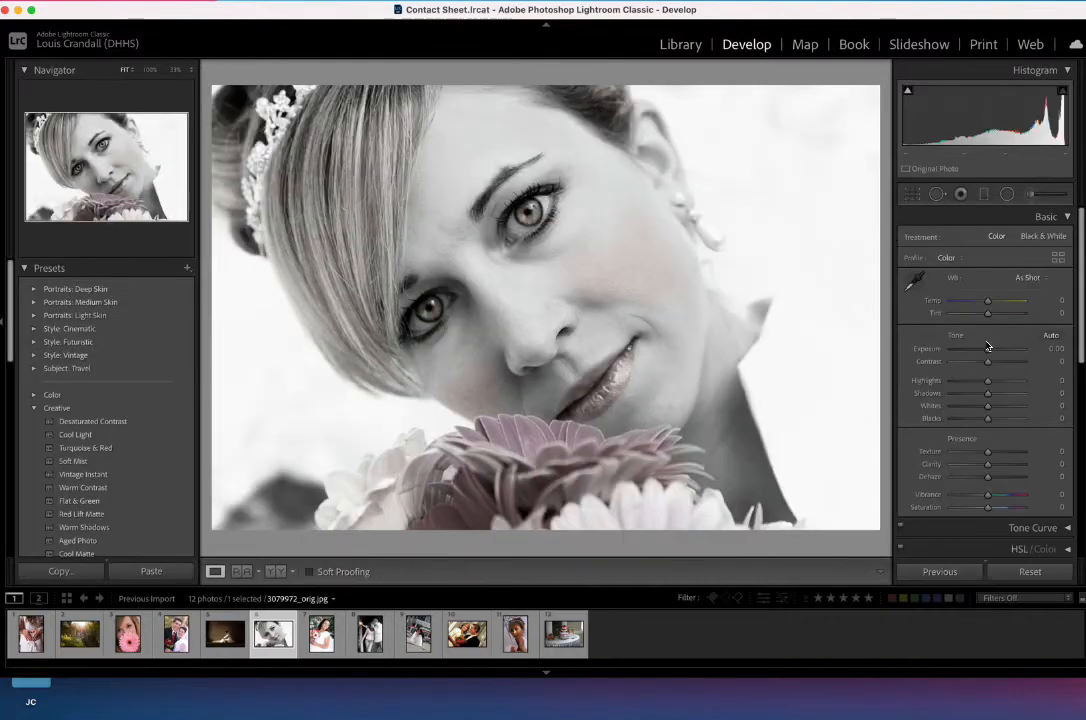
left_click_drag(988, 355, 991, 382)
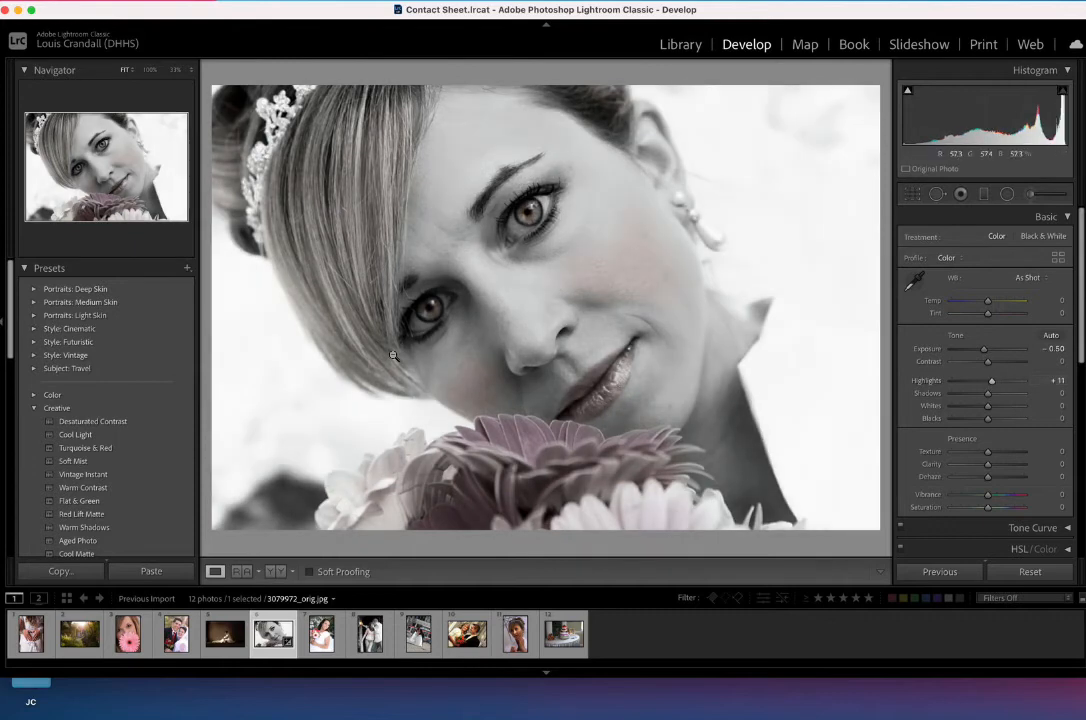
left_click(85, 342)
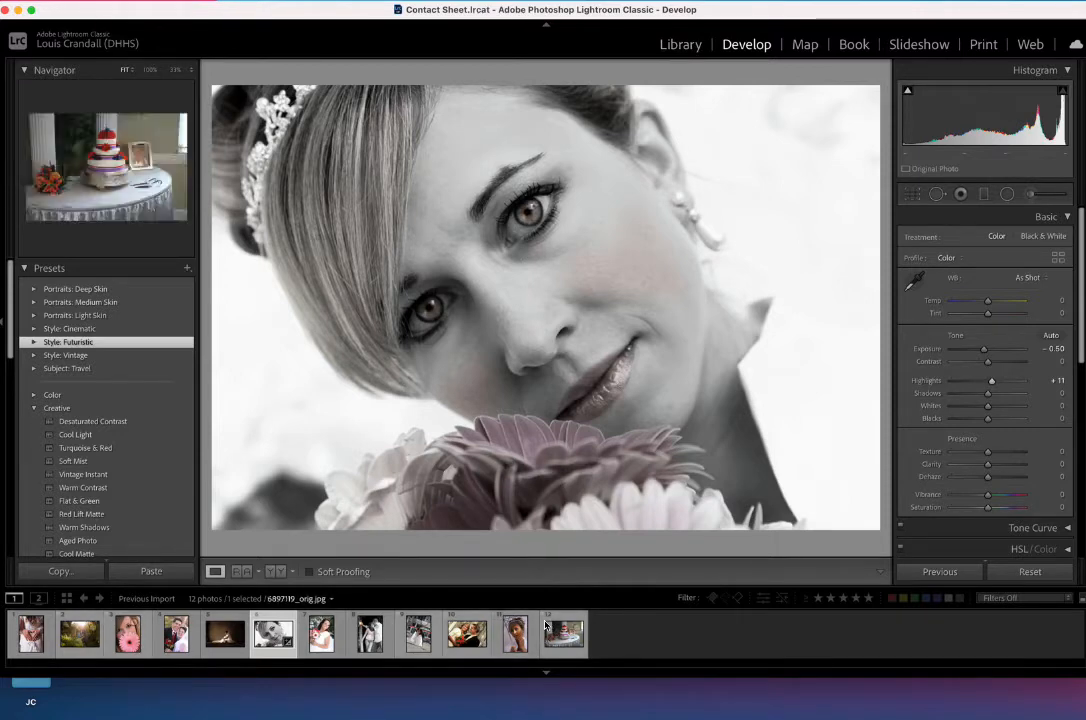
Step: Switch to the Print module and apply the 4x5 Contact Sheet template from the Lightroom Templates
left_click(984, 45)
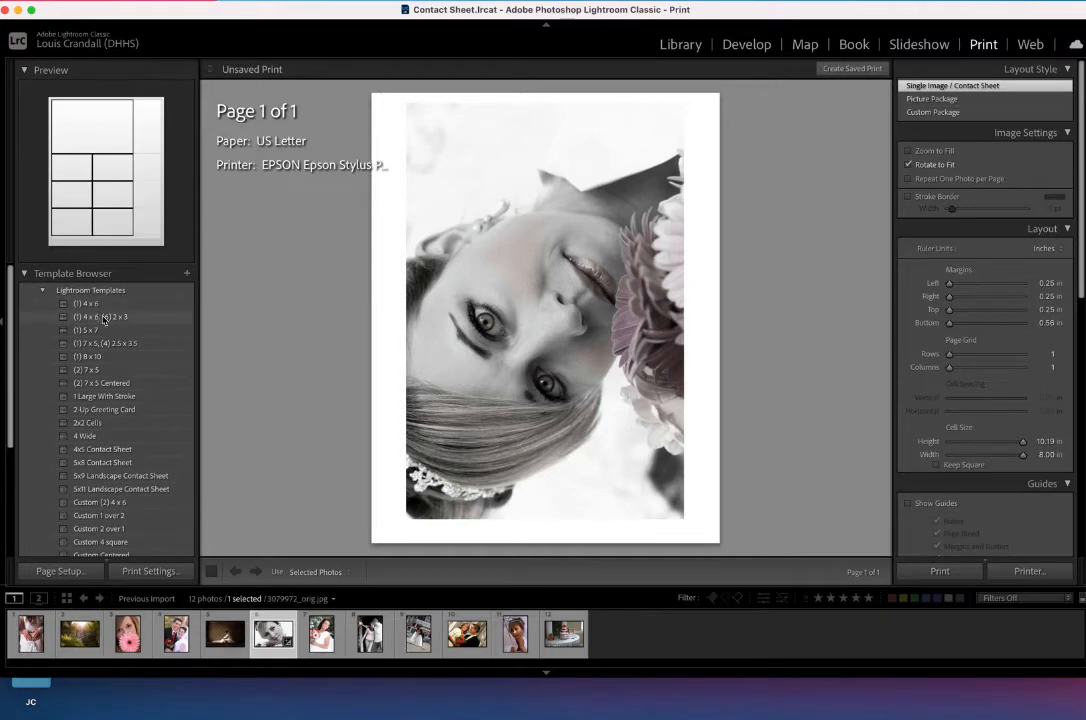
left_click(42, 292)
left_click(25, 274)
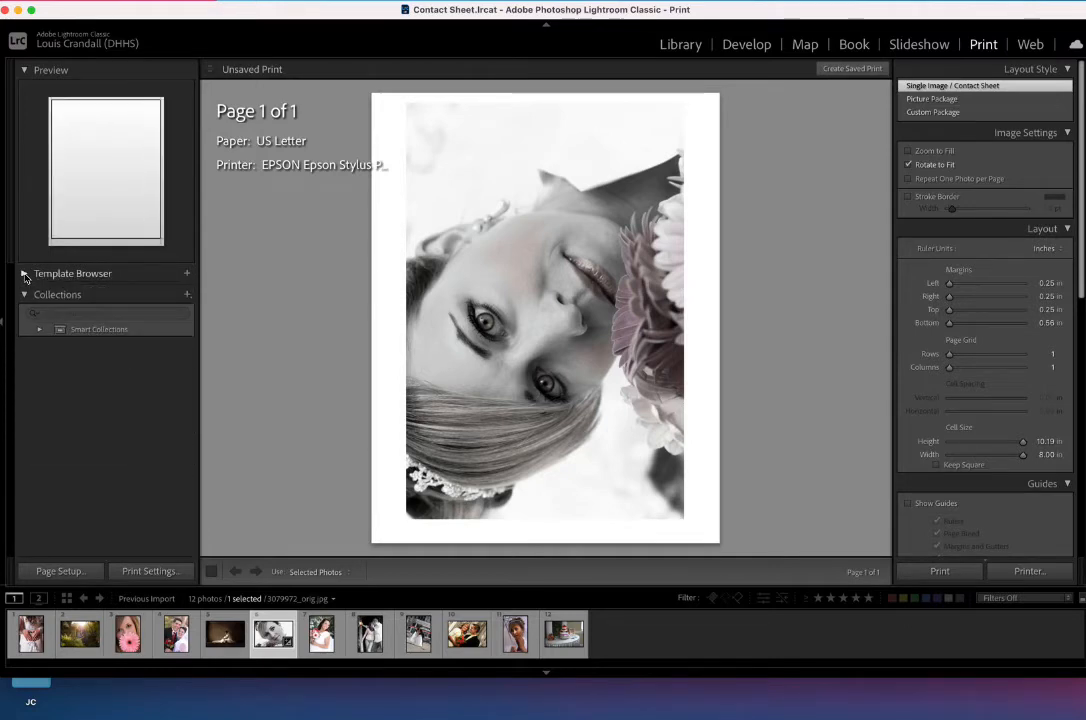
left_click(24, 294)
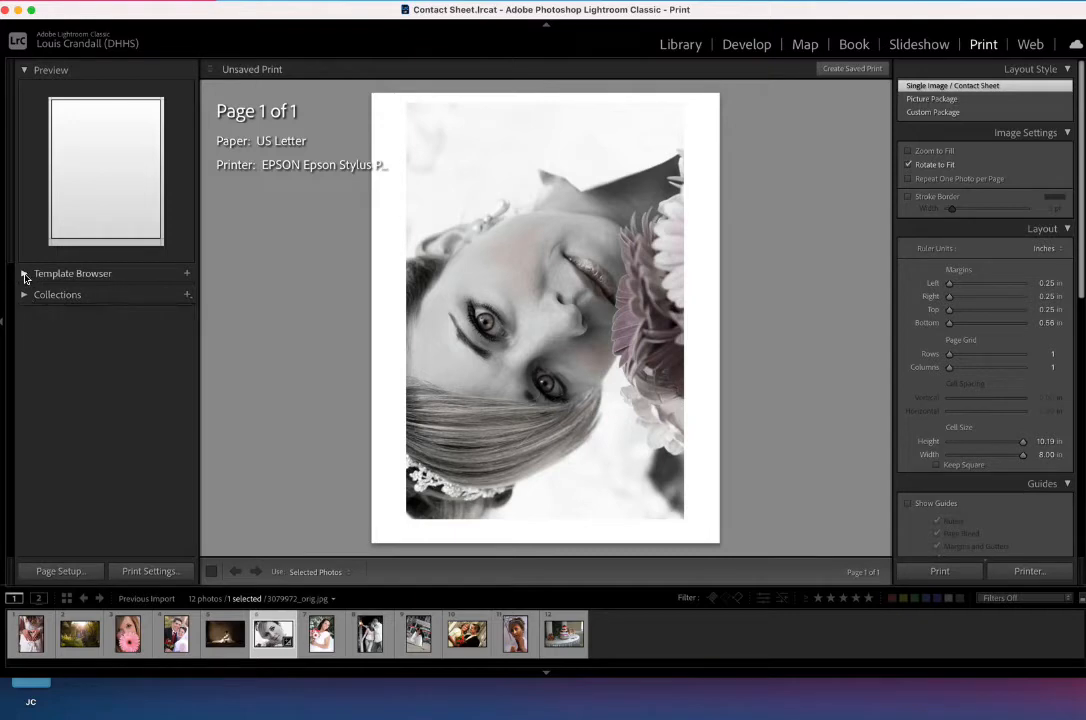
left_click(25, 275)
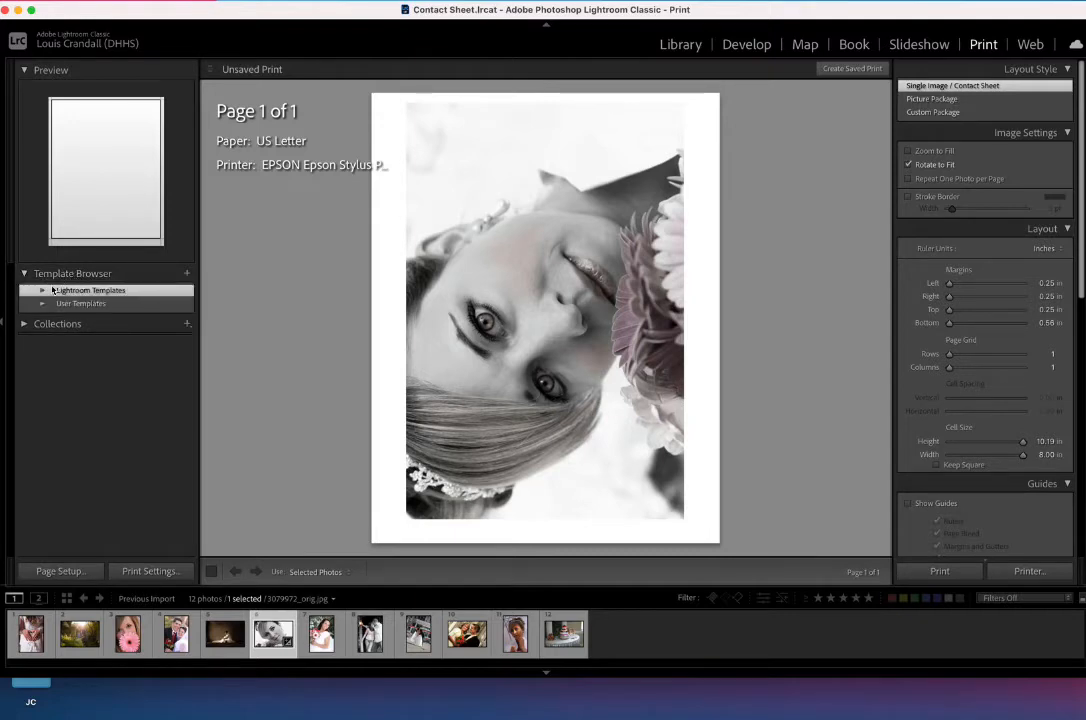
left_click(42, 293)
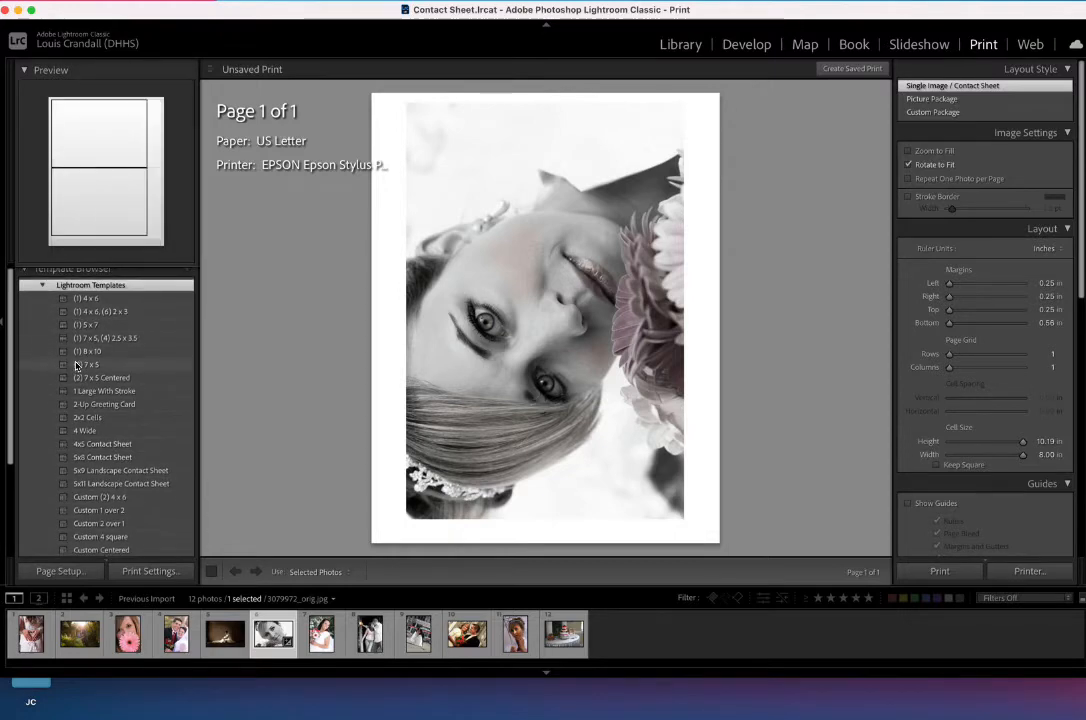
scroll(80, 400, "down", 2)
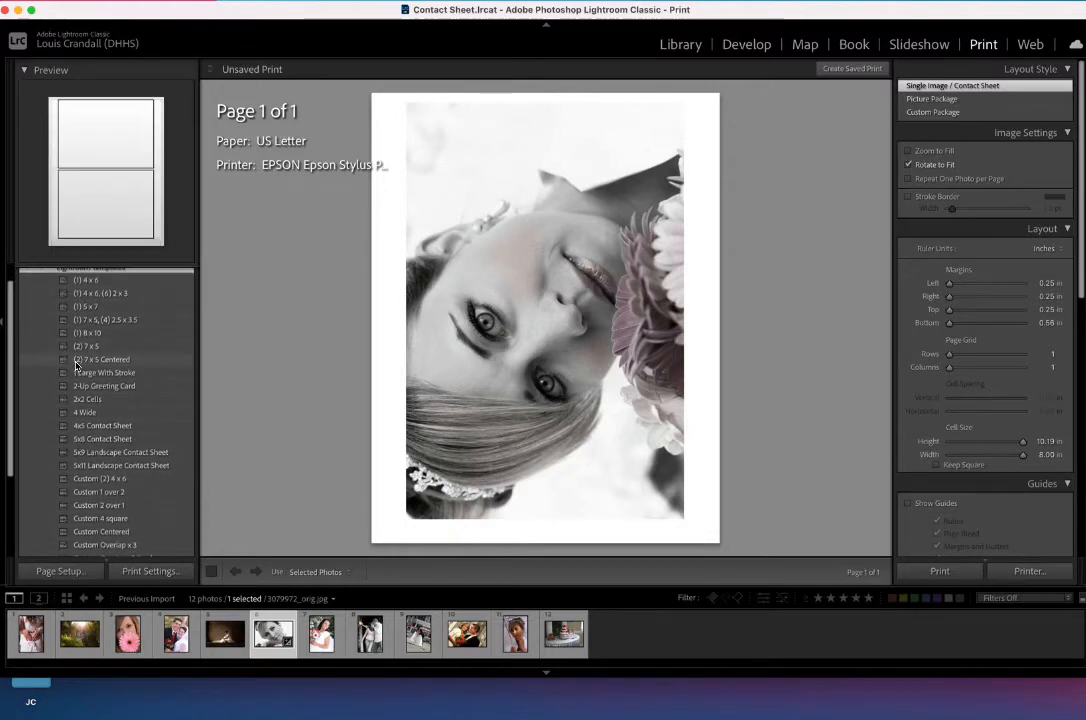
left_click(90, 428)
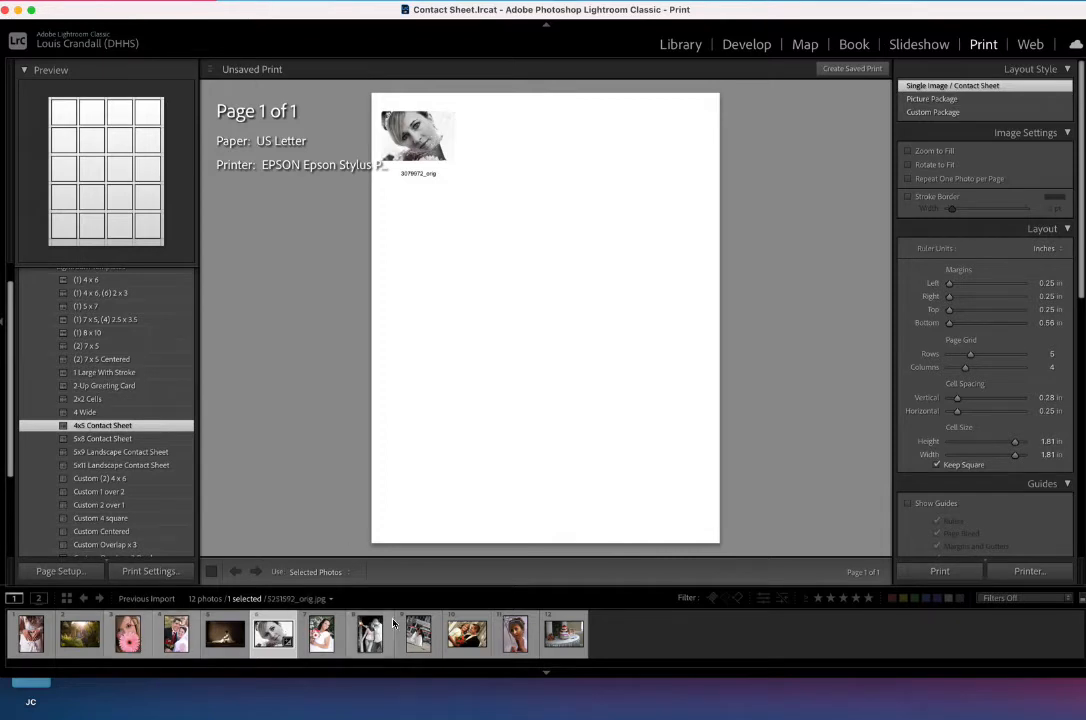
Step: Add the cake, embracing couple and parasol photos to the contact sheet, and extend the selection to all photos in the import
left_click(561, 643, "super")
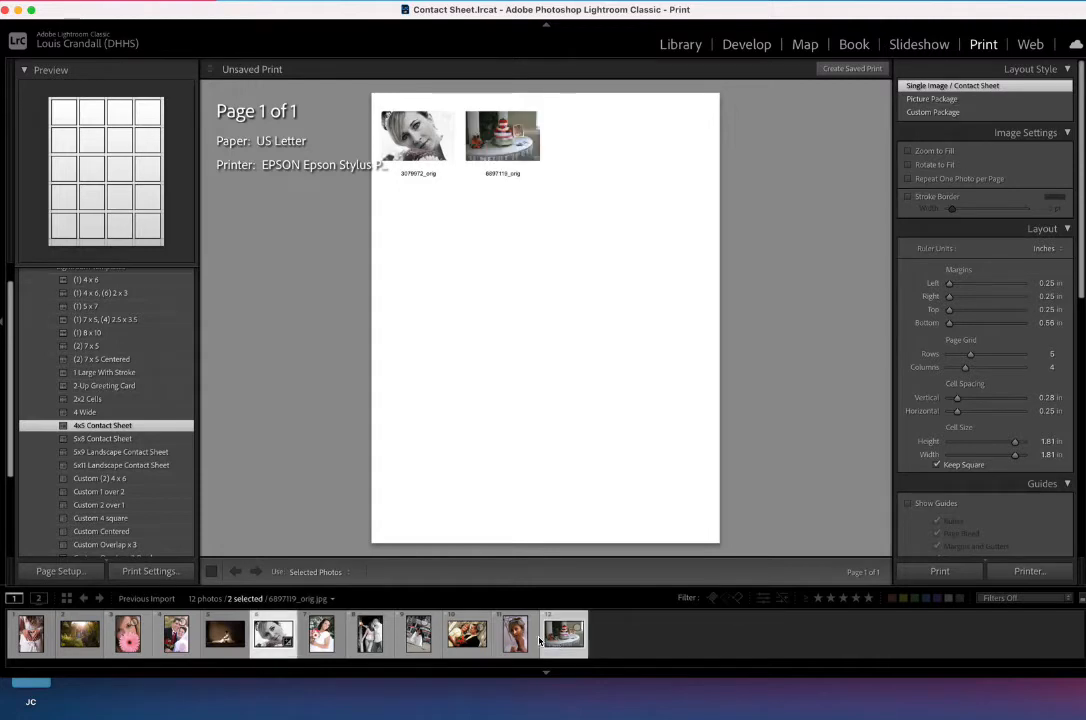
left_click(467, 635, "super")
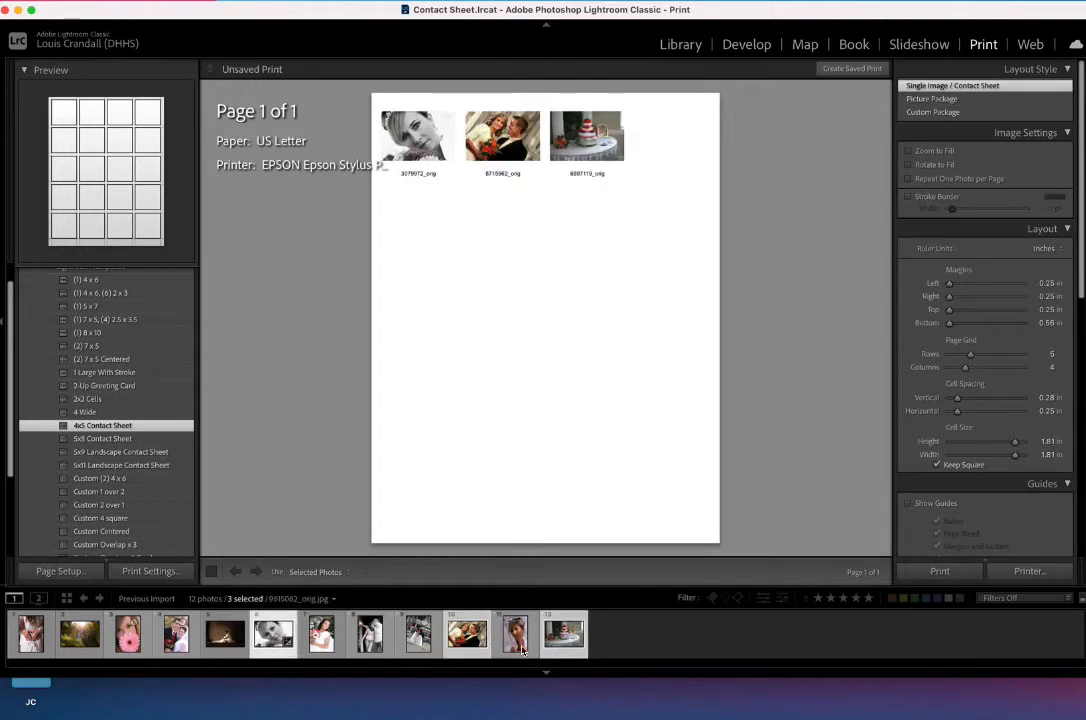
left_click(515, 640, "super")
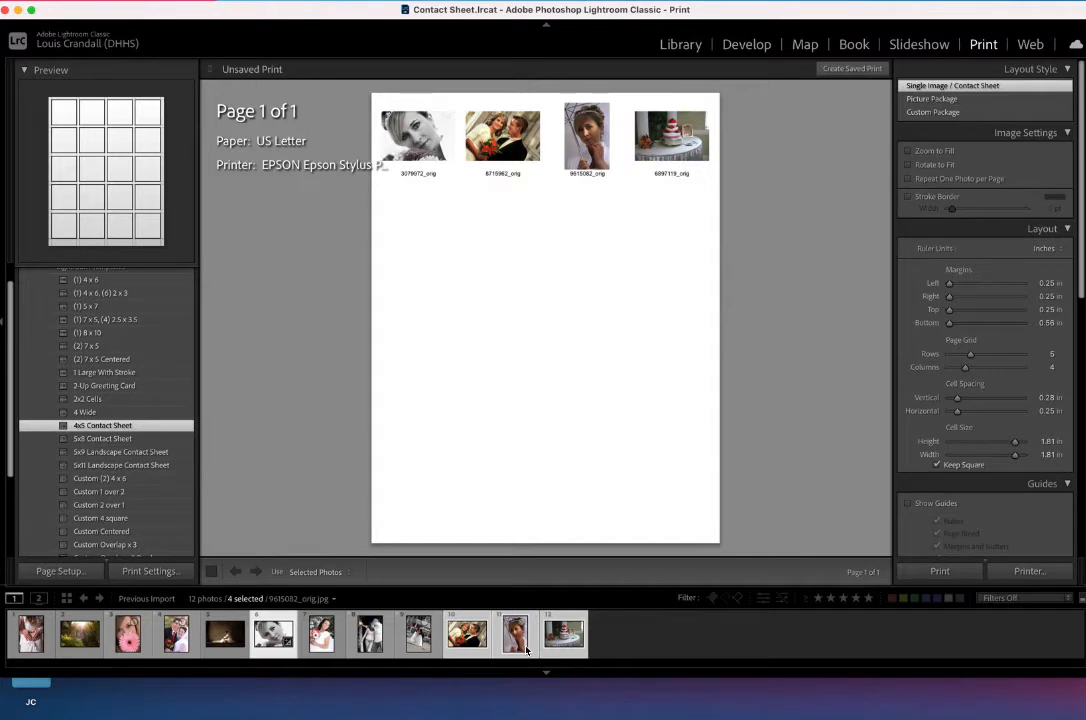
key("super+a")
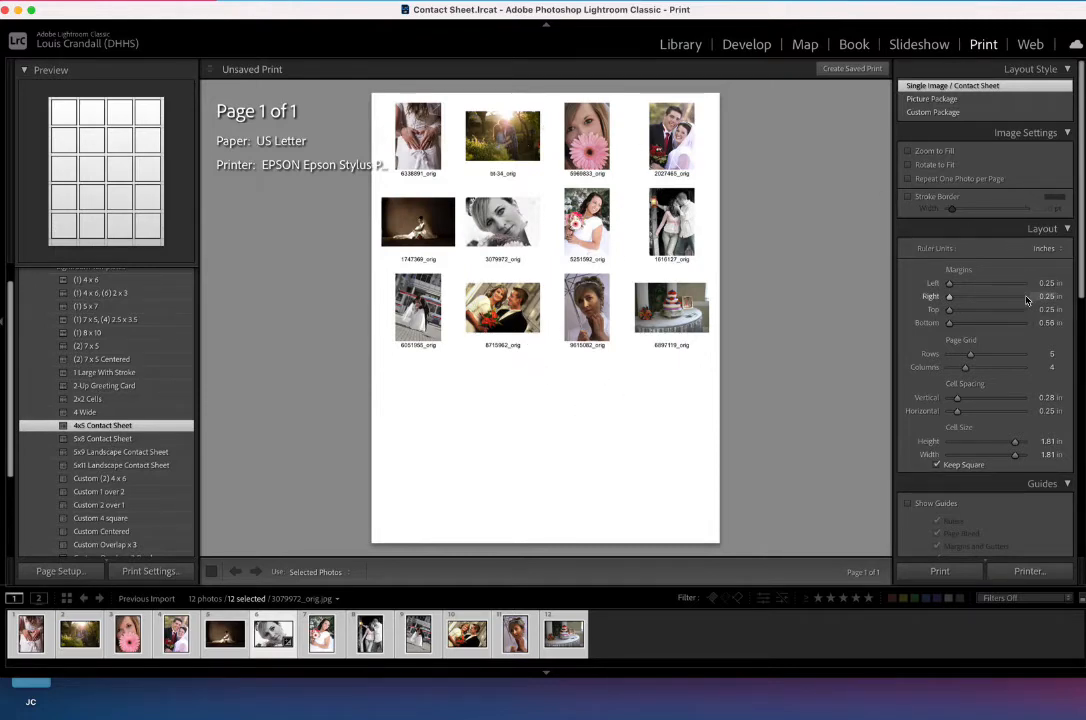
Step: Set the contact sheet's page grid to 4 rows and 3 columns
left_click(1068, 229)
left_click(1068, 229)
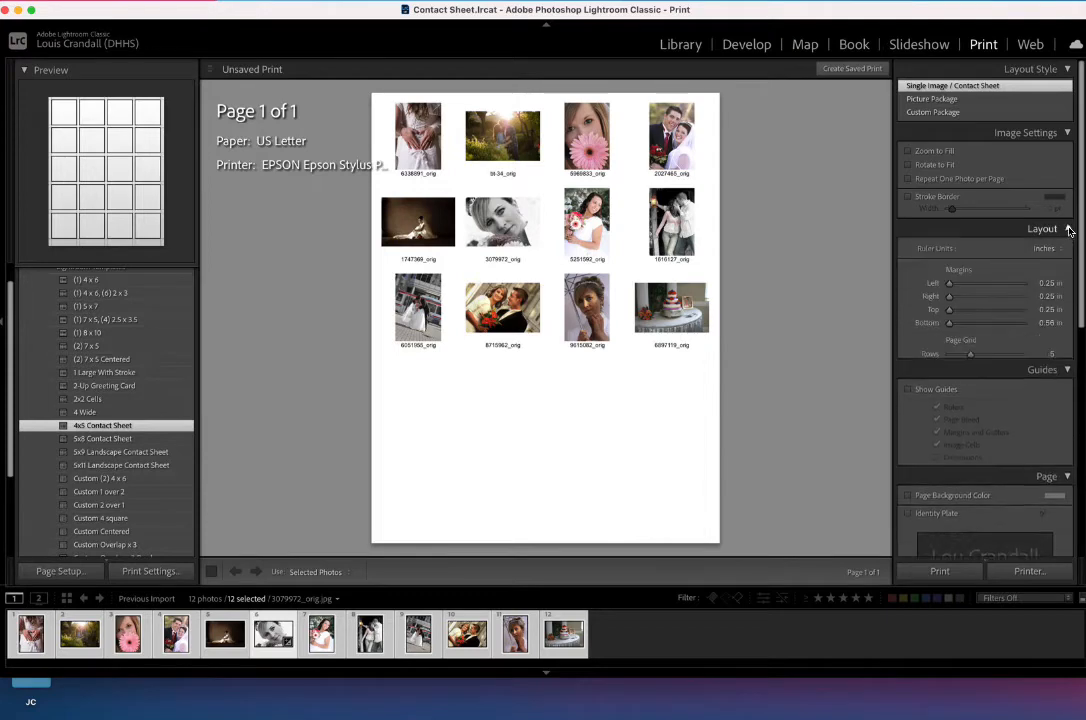
scroll(997, 303, "down", 2)
scroll(997, 303, "down", 3)
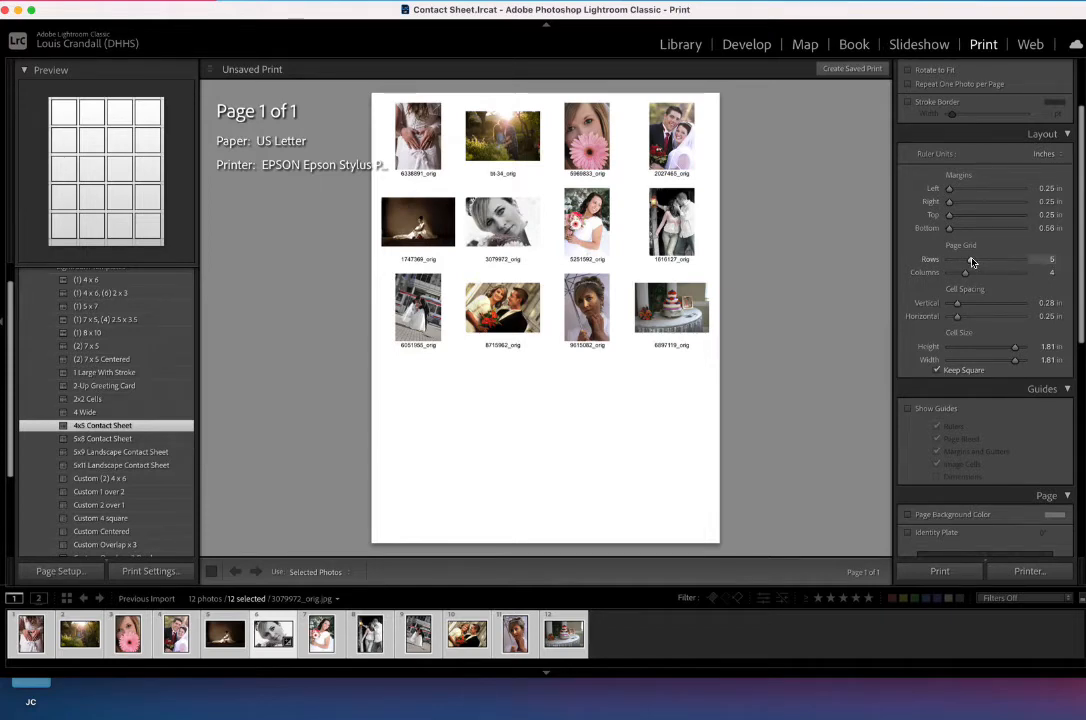
mouse_move(973, 262)
left_mouse_down()
mouse_move(960, 273)
mouse_move(967, 262)
left_mouse_up()
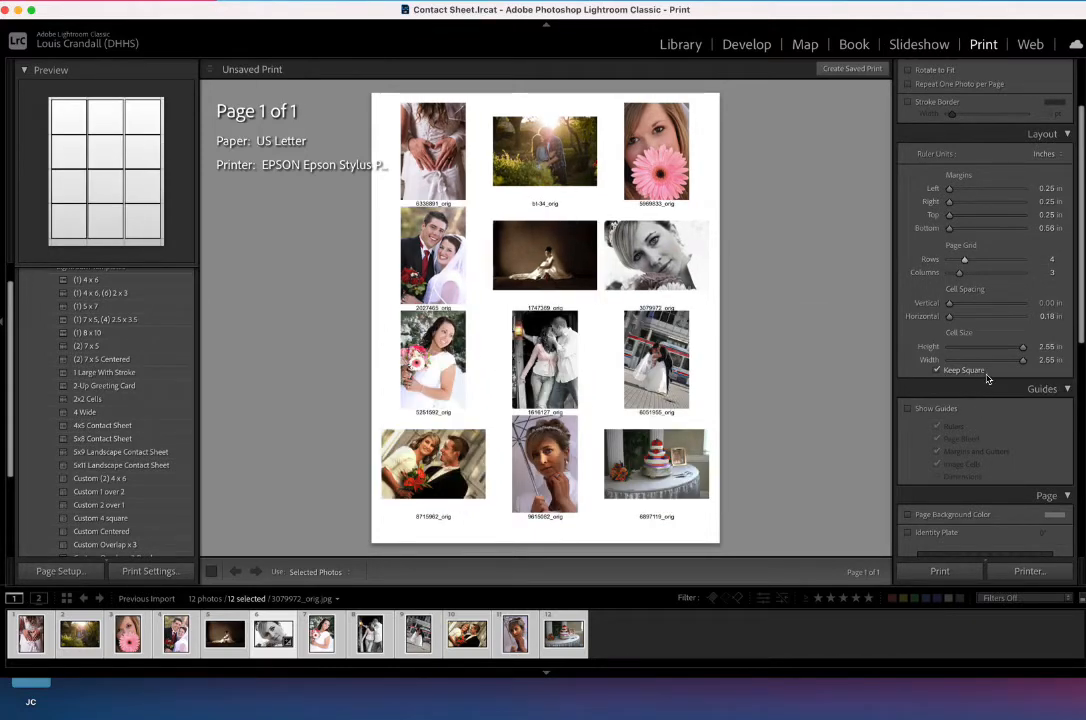
Step: Try a vertical cell spacing of 0.12 in between the contact sheet photos and return it to 0.00 in
left_click(937, 371)
left_click_drag(950, 307, 959, 307)
left_click_drag(952, 305, 965, 310)
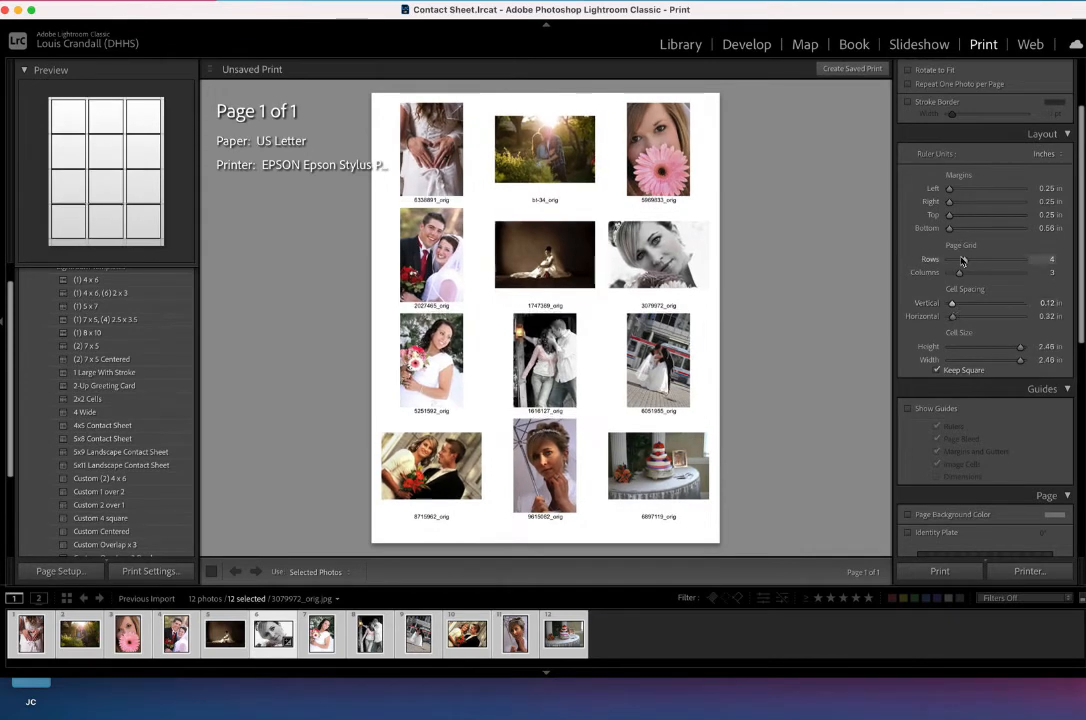
left_click_drag(965, 262, 950, 229)
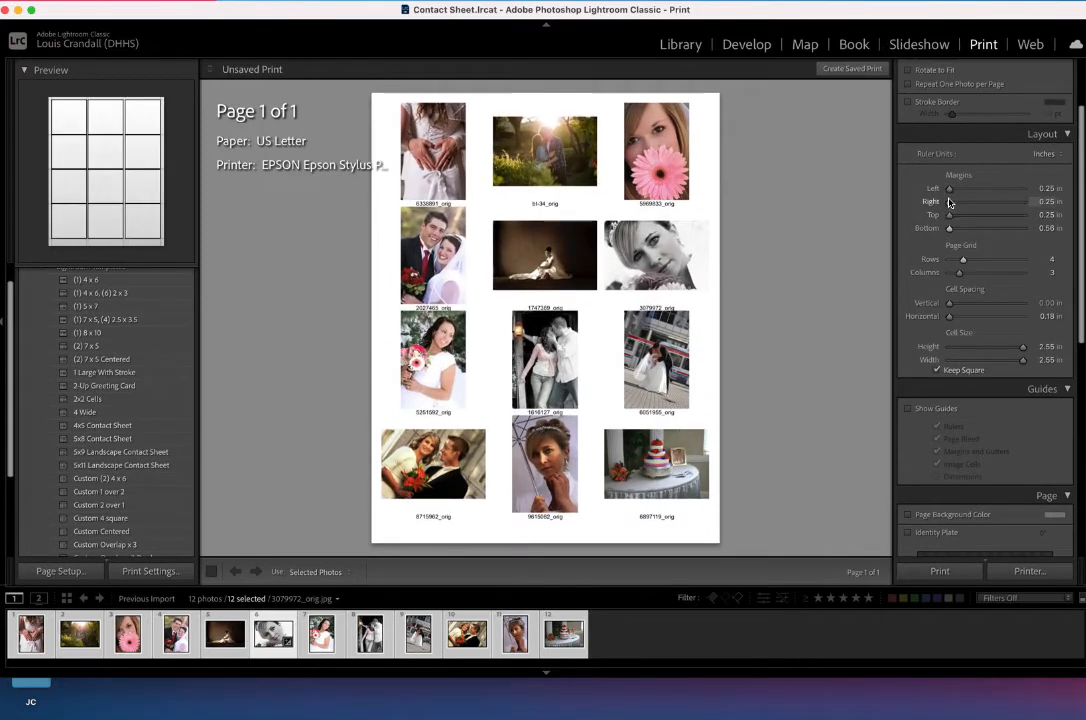
Step: Try a left page margin of 0.27 in and return it to 0.25 in
left_click(950, 190)
scroll(970, 232, "up", 2)
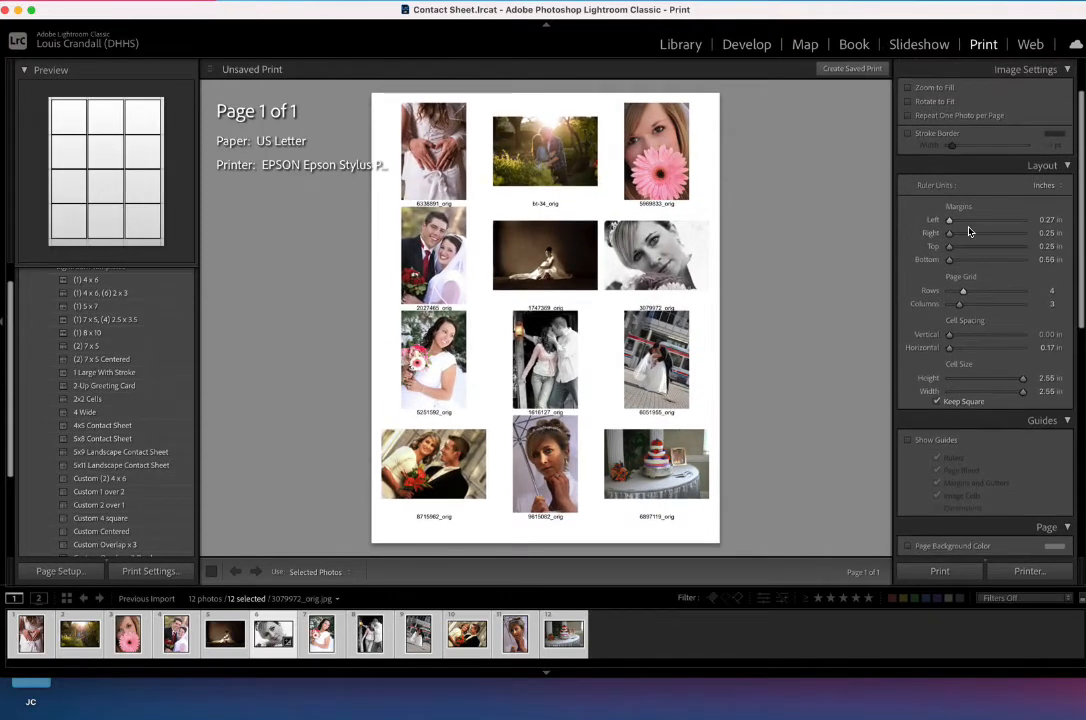
scroll(968, 232, "up", 1)
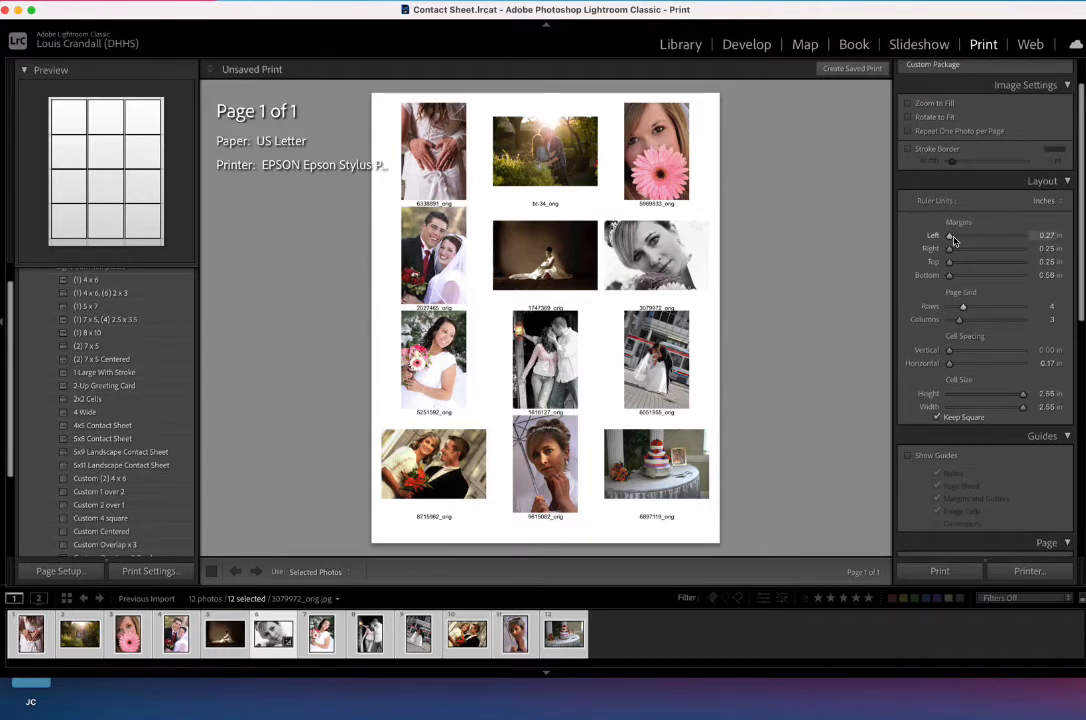
left_click_drag(954, 240, 948, 245)
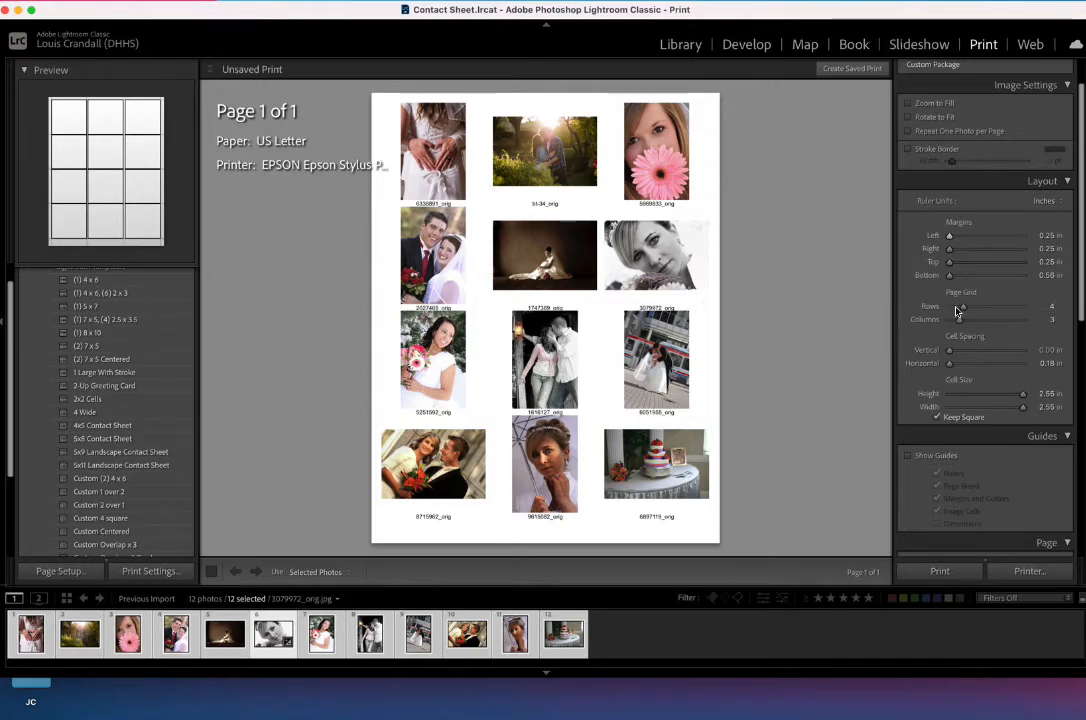
Step: Try Zoom to Fill on the contact sheet photos and turn it off again
scroll(960, 312, "down", 3)
scroll(957, 328, "down", 4)
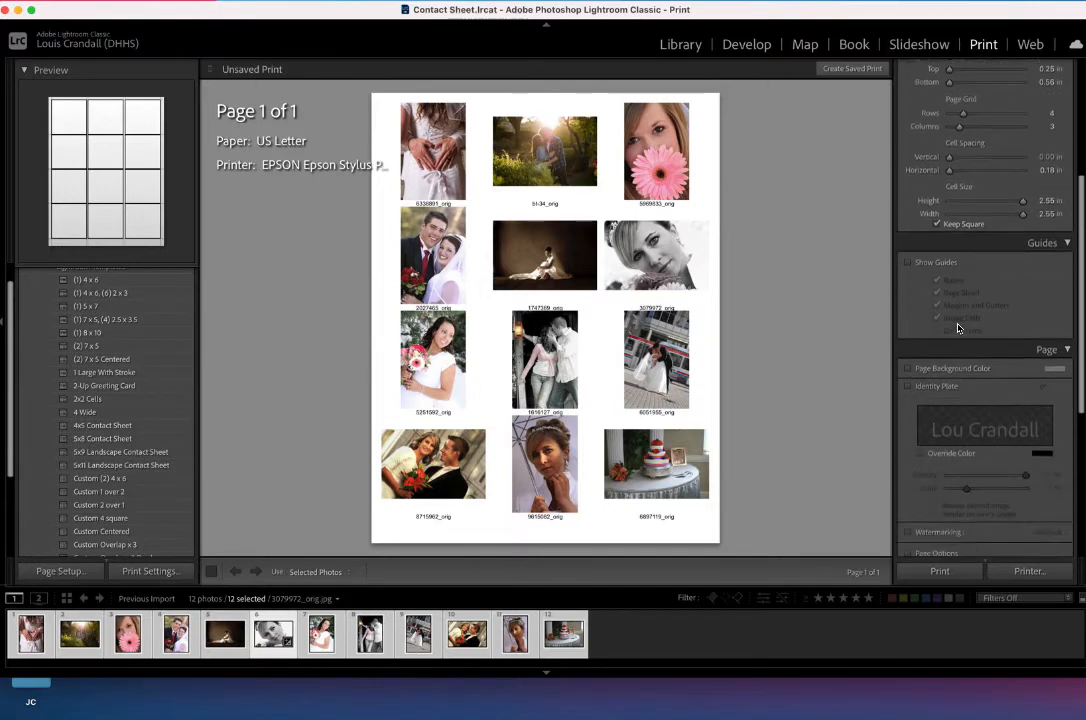
scroll(957, 328, "up", 6)
scroll(957, 328, "up", 3)
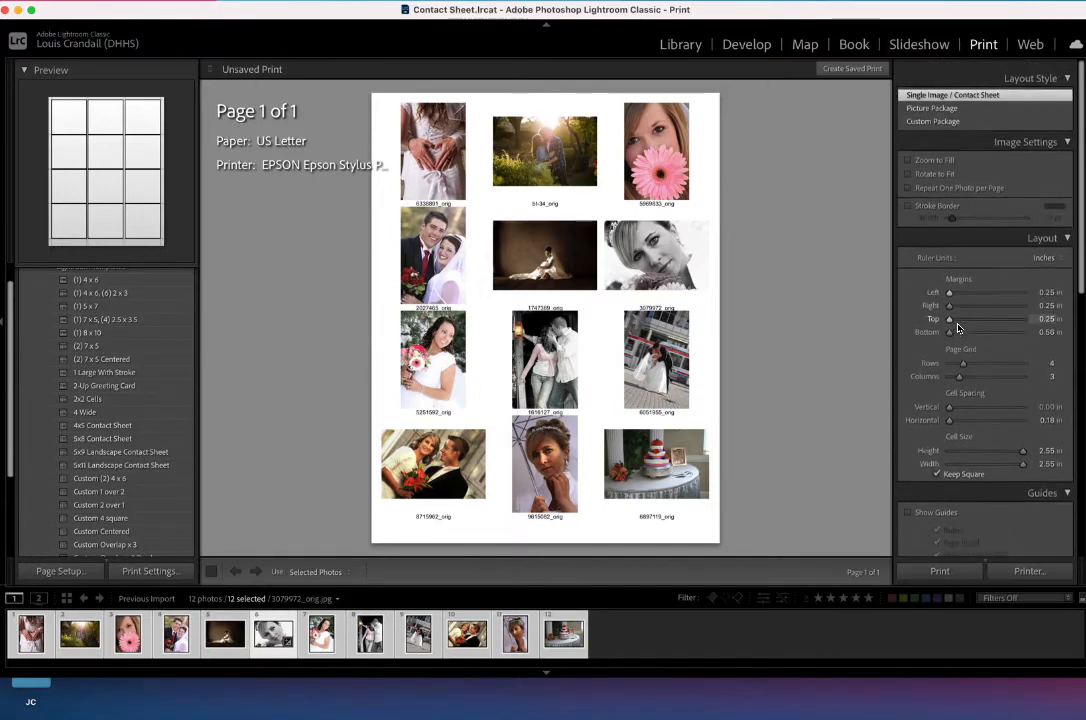
left_click(910, 151)
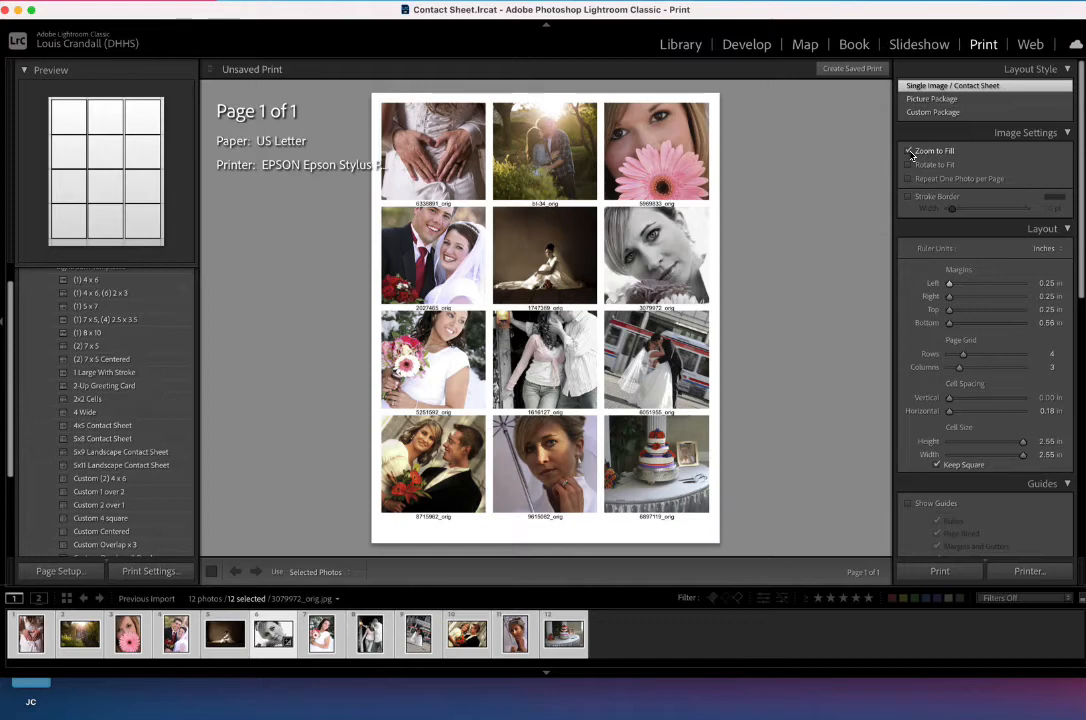
left_click(910, 152)
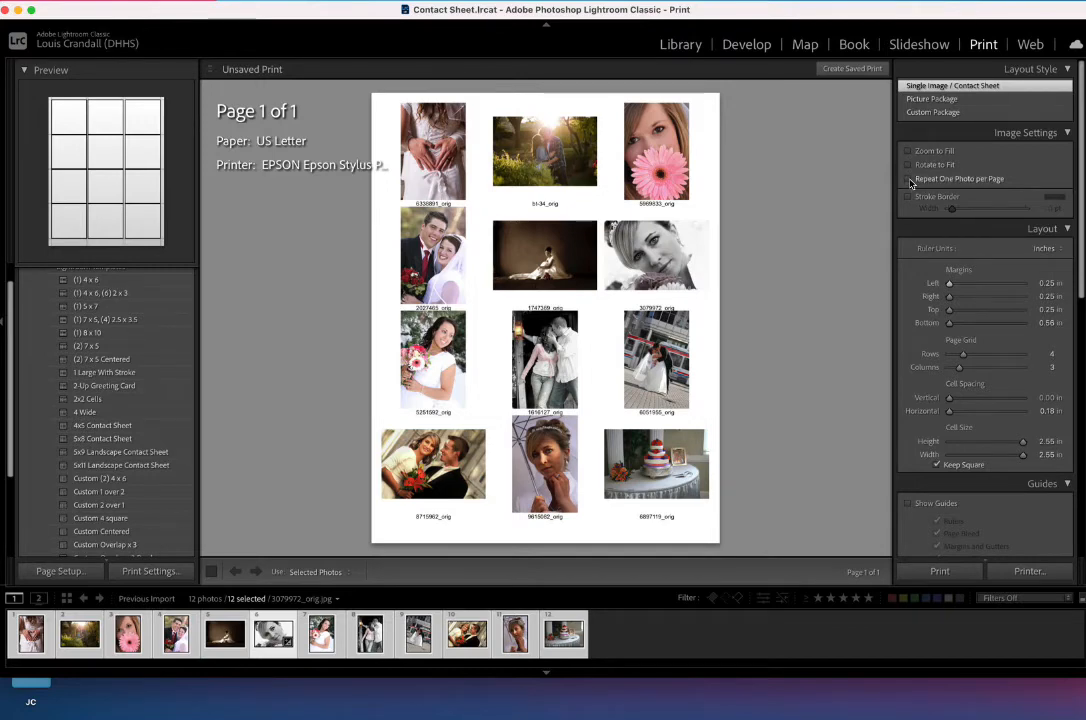
Step: Try Repeat One Photo per Page and a black Stroke Border in turn, switching each one off again
left_click(909, 179)
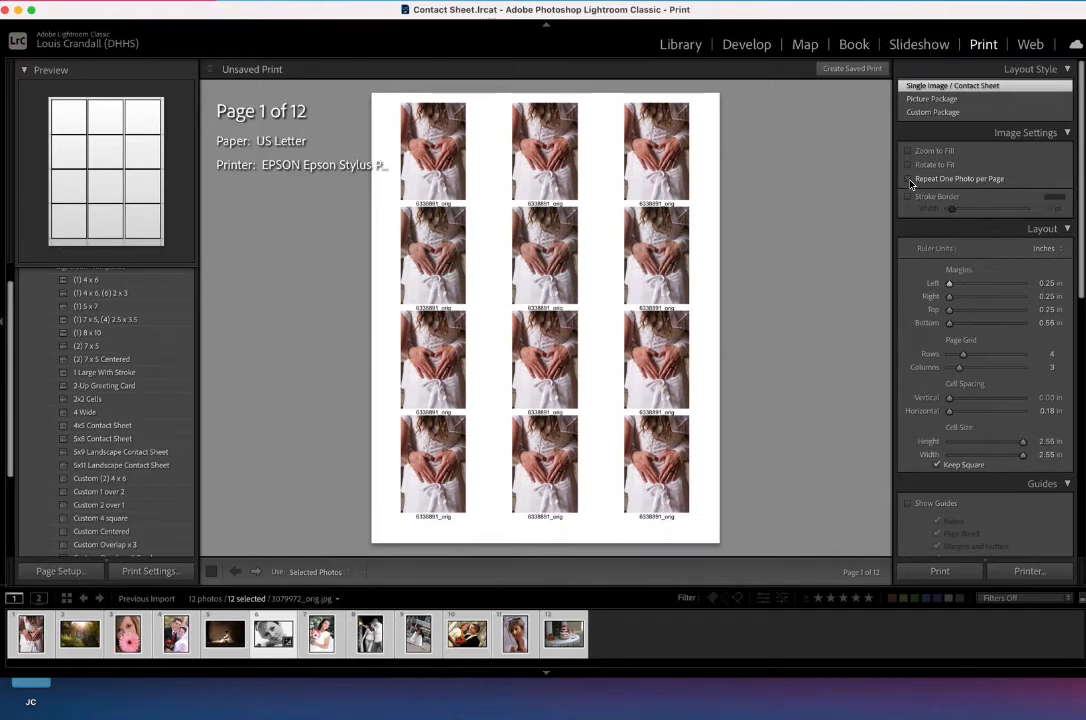
left_click(909, 179)
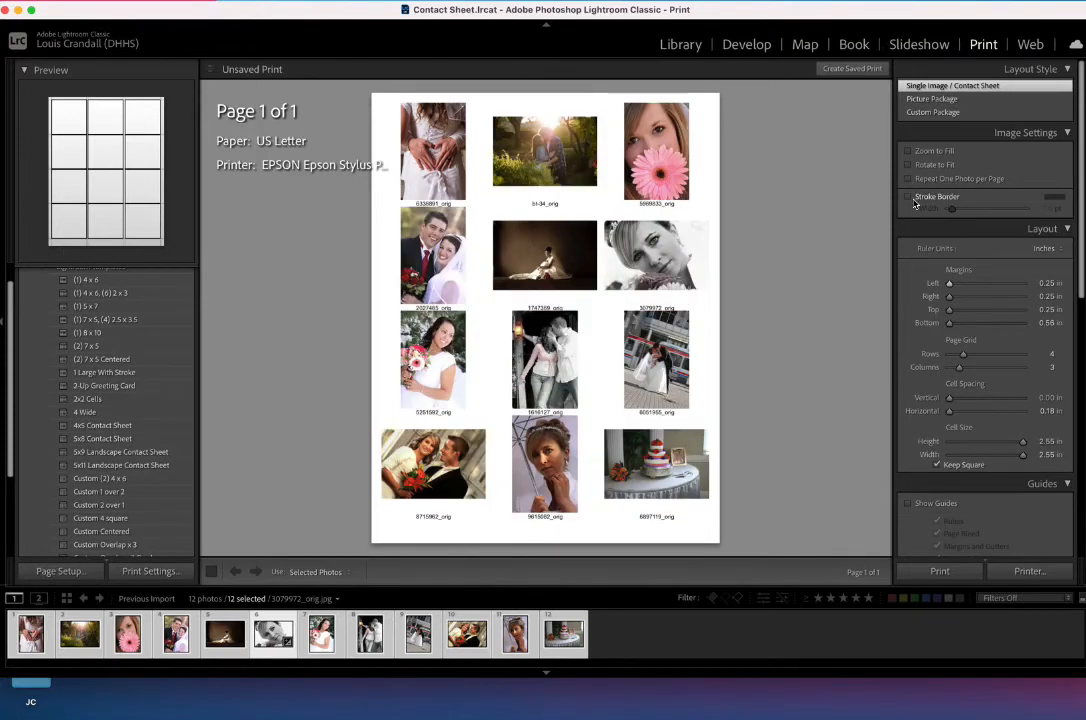
left_click(909, 197)
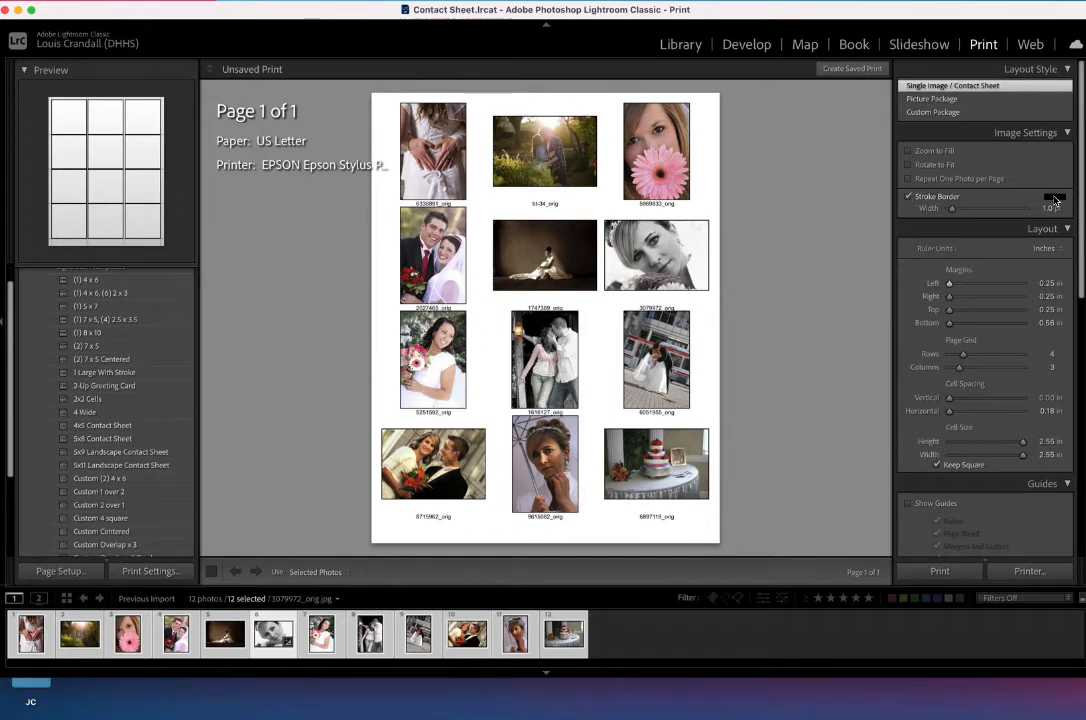
left_click(909, 197)
Step: Show the layout guides on the contact sheet and hide them again
scroll(930, 270, "down", 2)
scroll(930, 270, "down", 10)
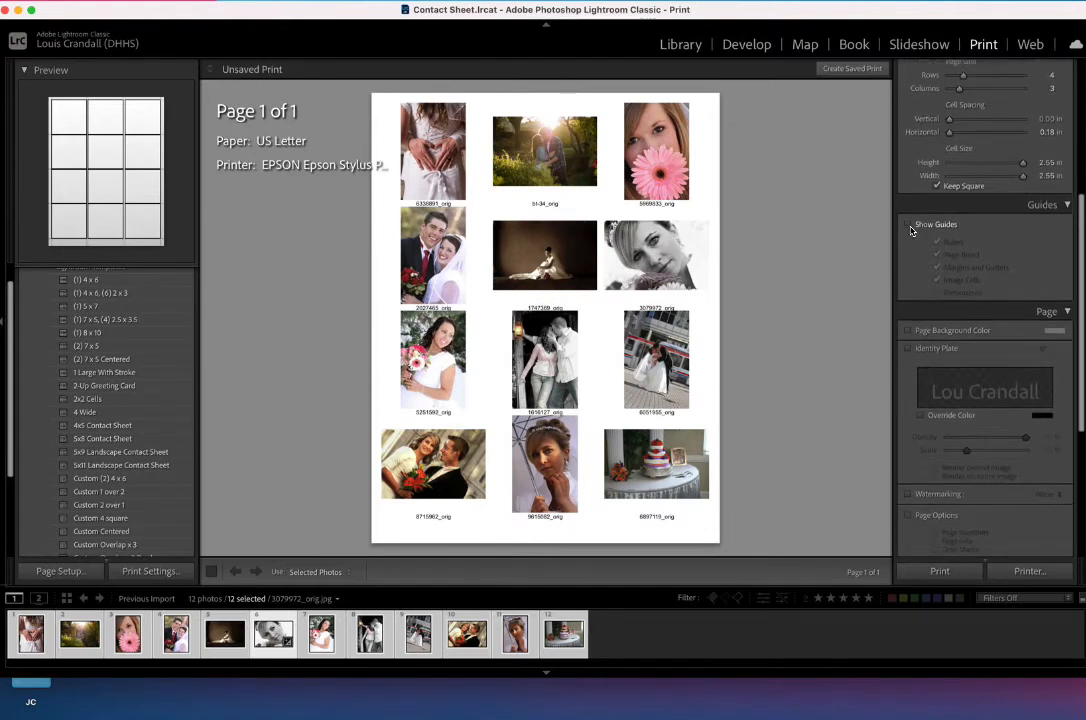
left_click(909, 225)
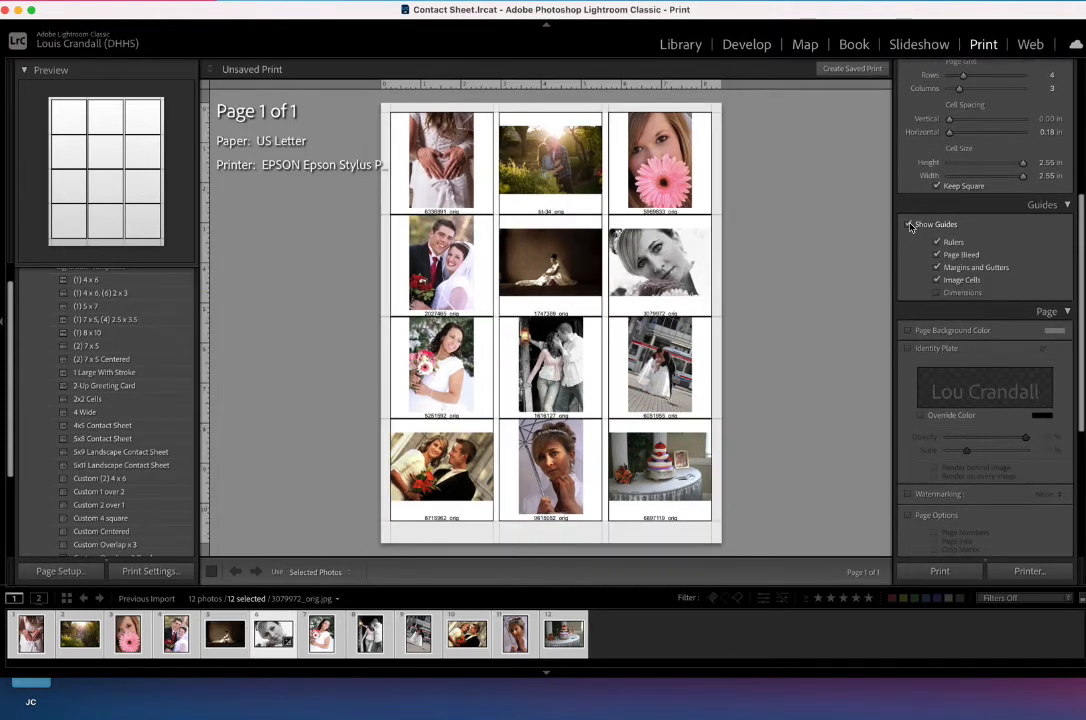
left_click(909, 226)
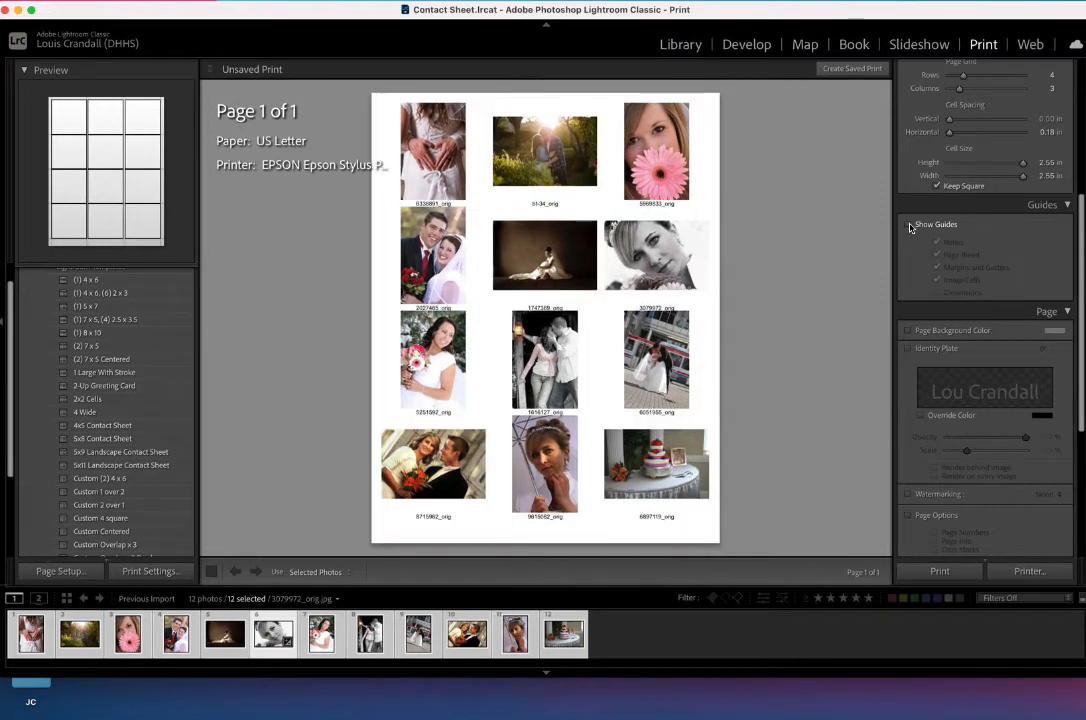
left_click(909, 226)
left_click(909, 226)
Step: Turn on the page background color, try a light gray, and set it to white
scroll(935, 250, "down", 3)
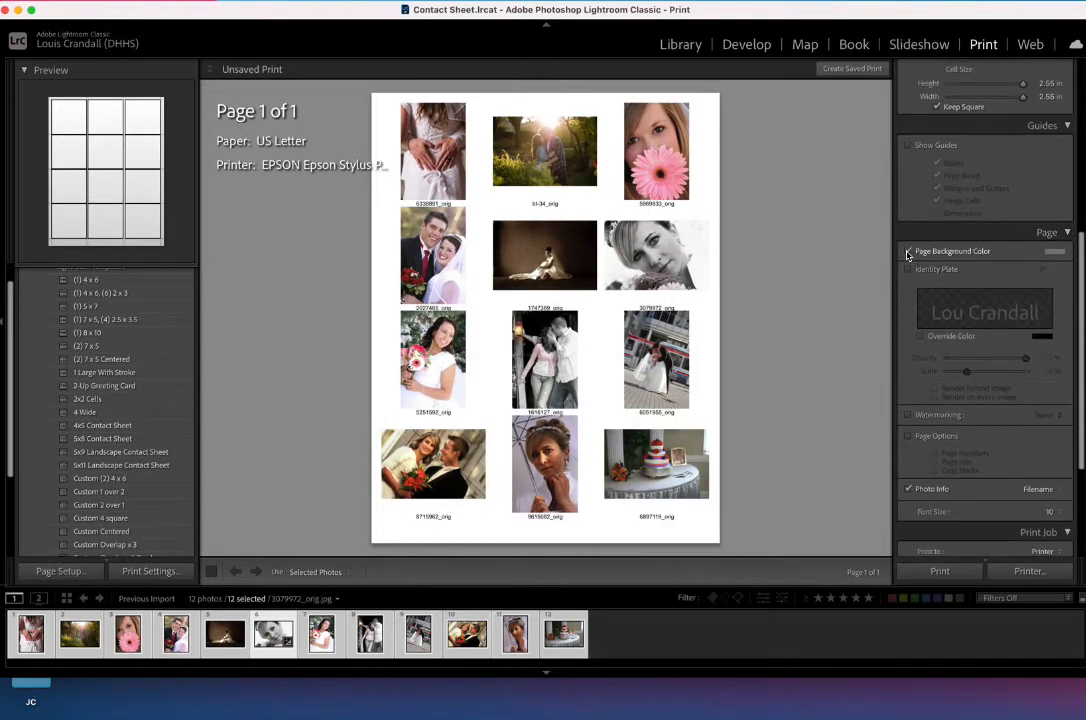
left_click(908, 253)
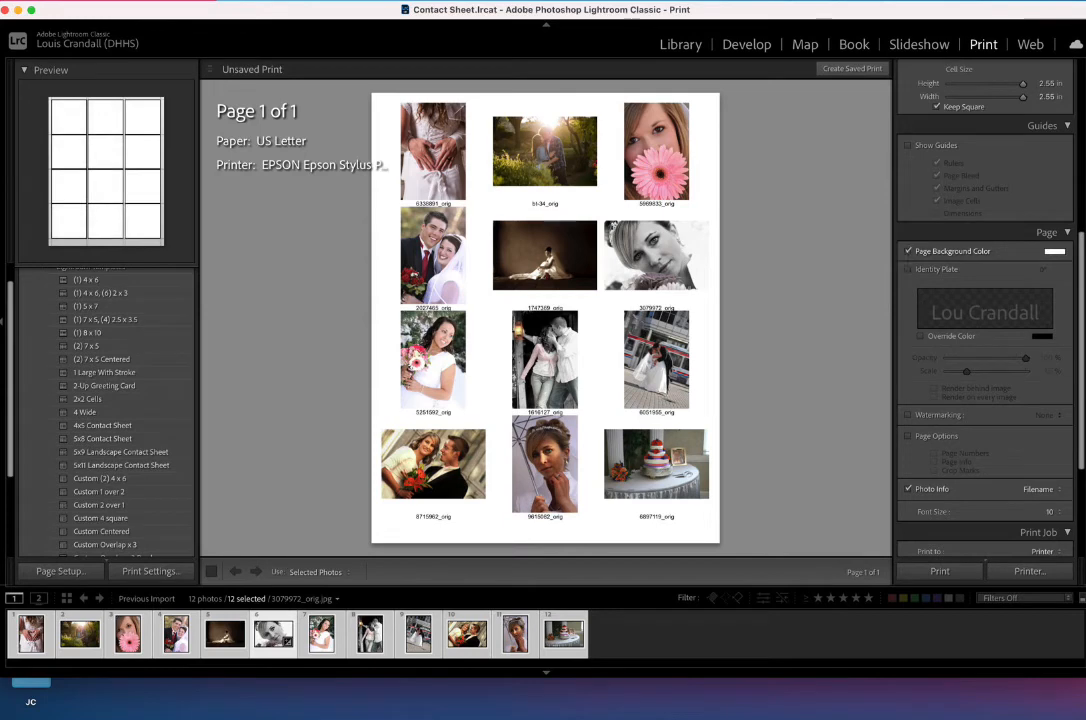
left_click(1054, 251)
left_click(922, 262)
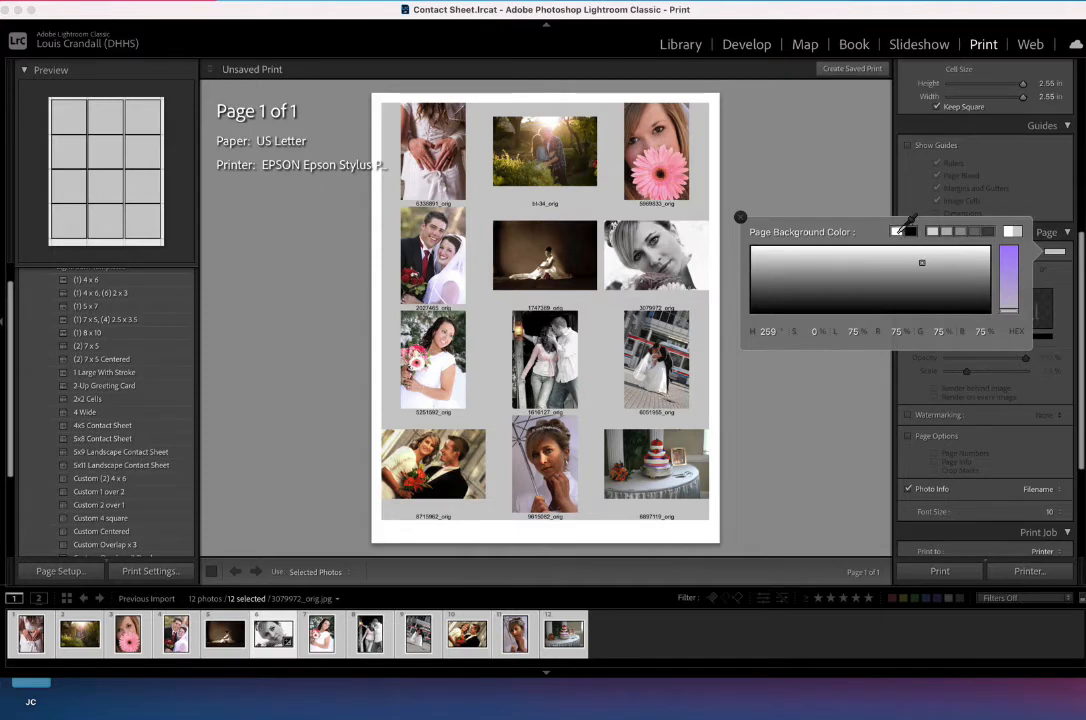
left_click(897, 232)
left_click(741, 217)
Step: Turn on the identity plate and open its styled text in the Identity Plate Editor
scroll(975, 330, "down", 2)
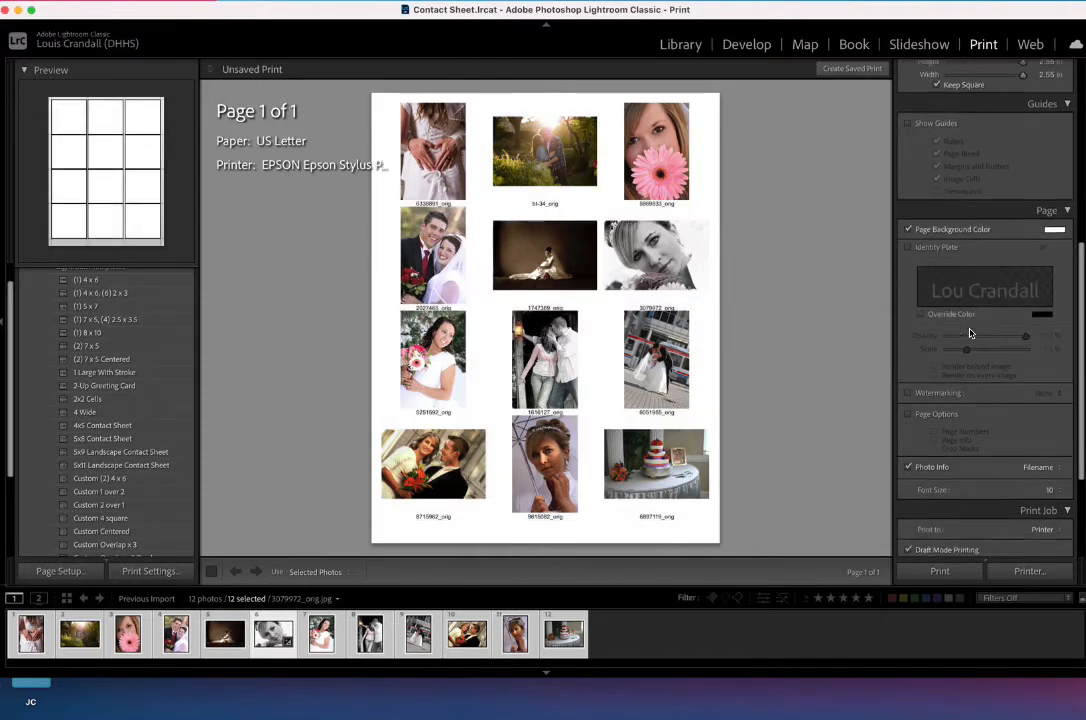
left_click(909, 246)
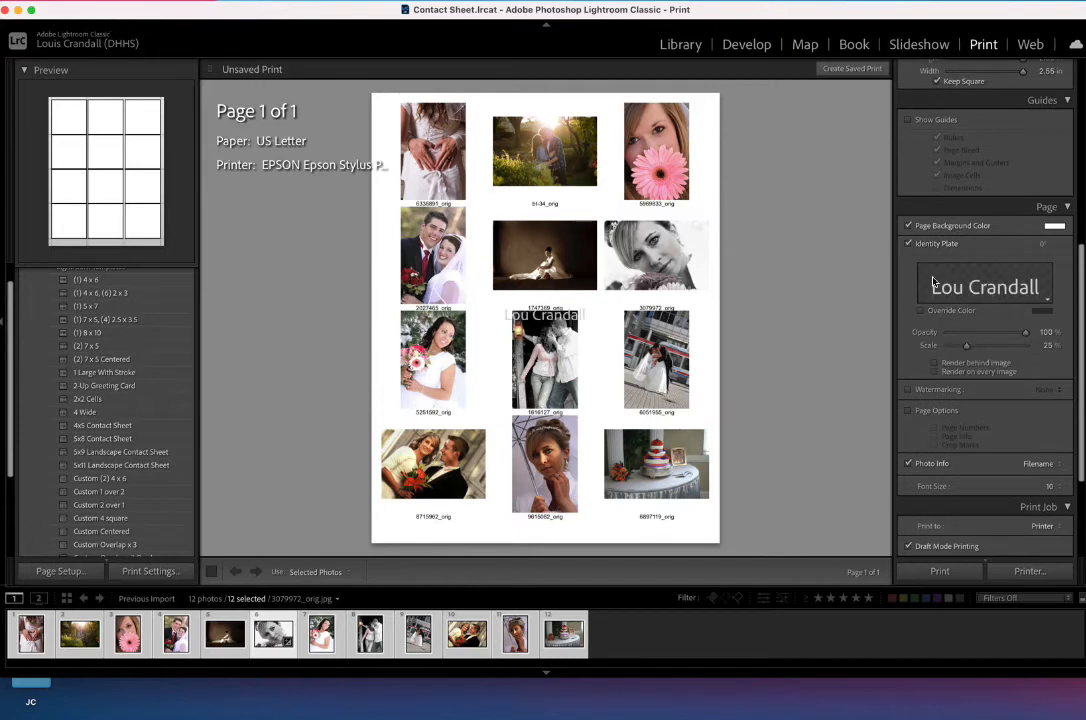
left_click(1010, 294)
left_click(1030, 321)
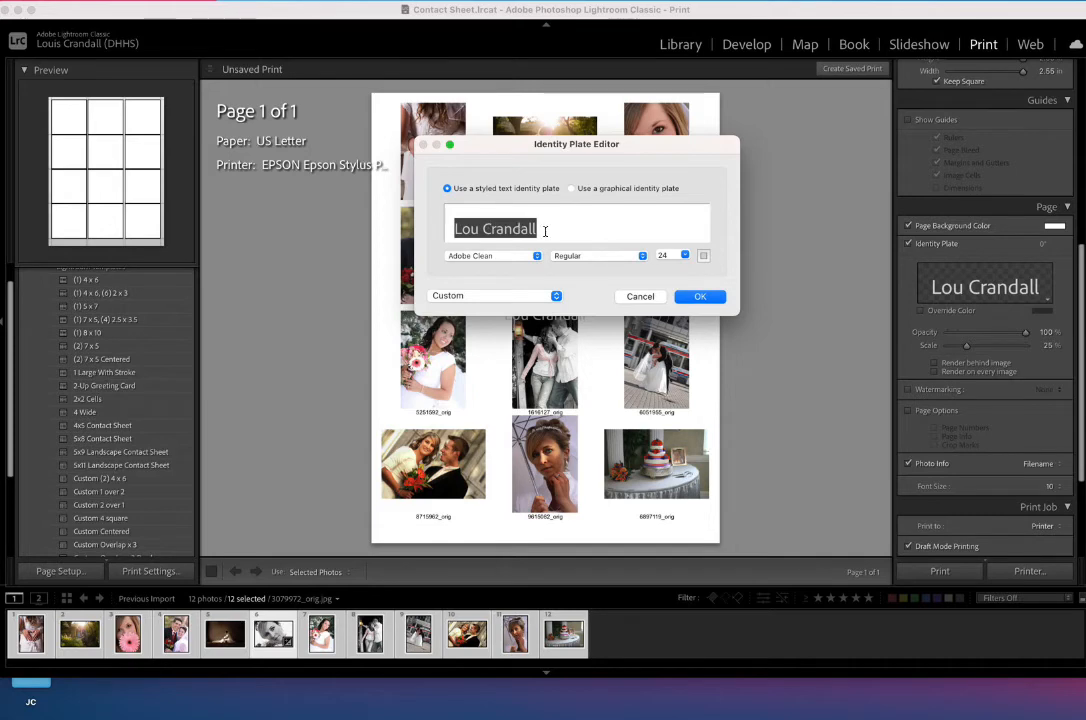
left_click(545, 231)
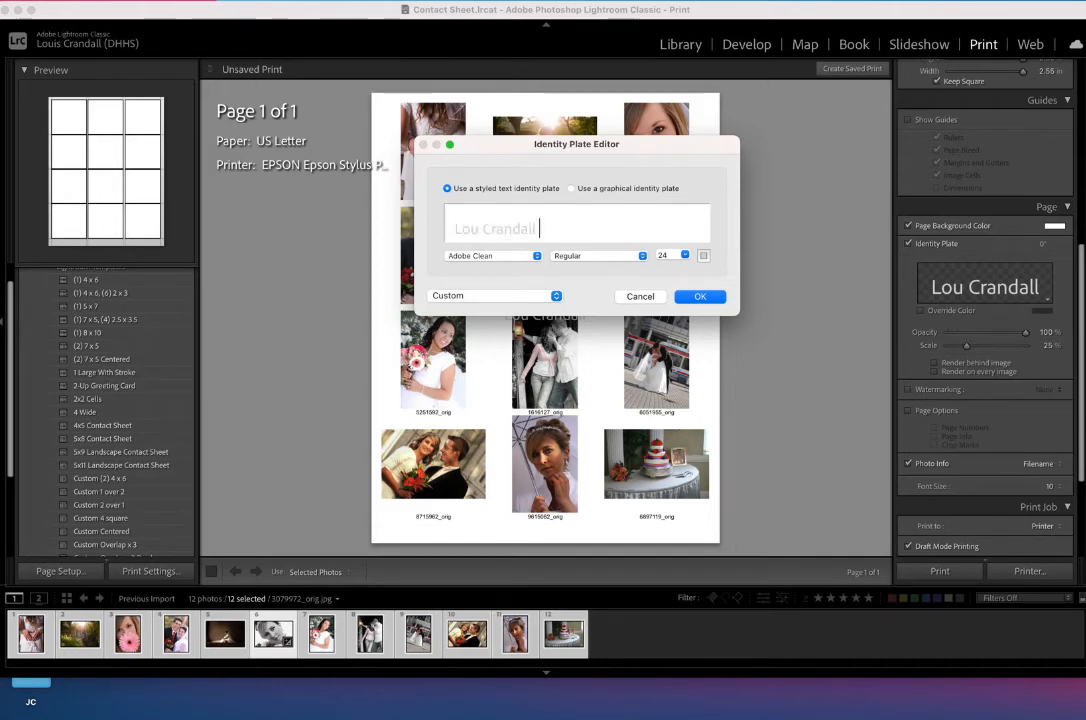
type("Photogrpah")
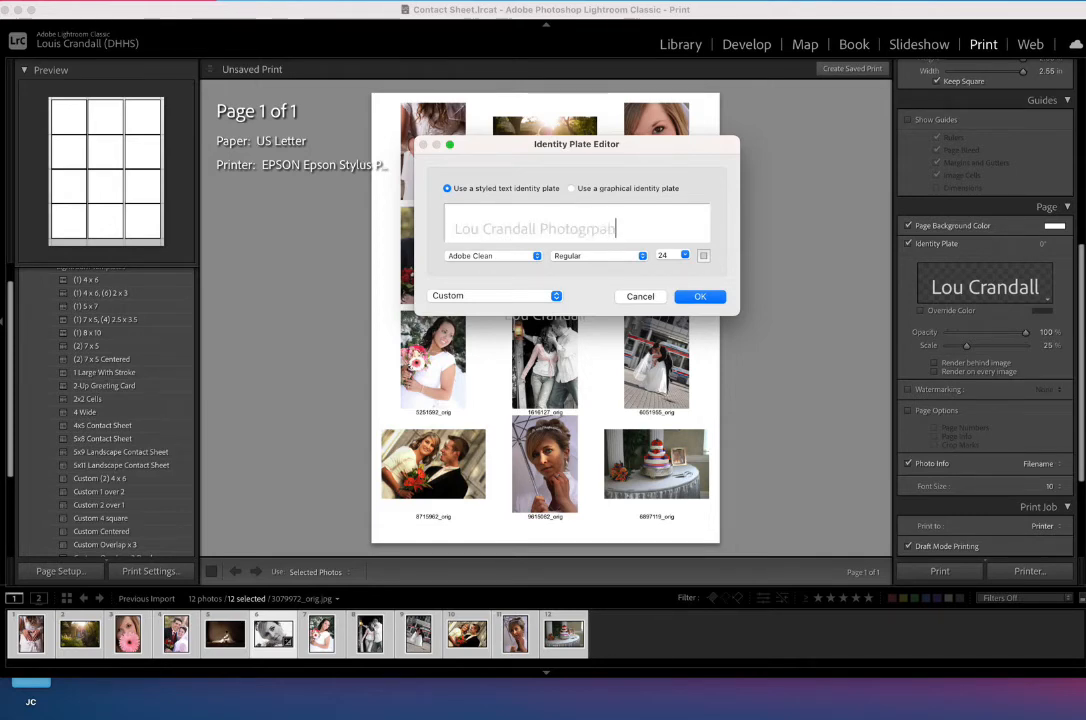
type("y")
key("BackSpace")
key("BackSpace")
key("BackSpace")
key("BackSpace")
key("BackSpace")
key("BackSpace")
key("BackSpace")
key("BackSpace")
key("BackSpace")
key("BackSpace")
key("BackSpace")
key("BackSpace")
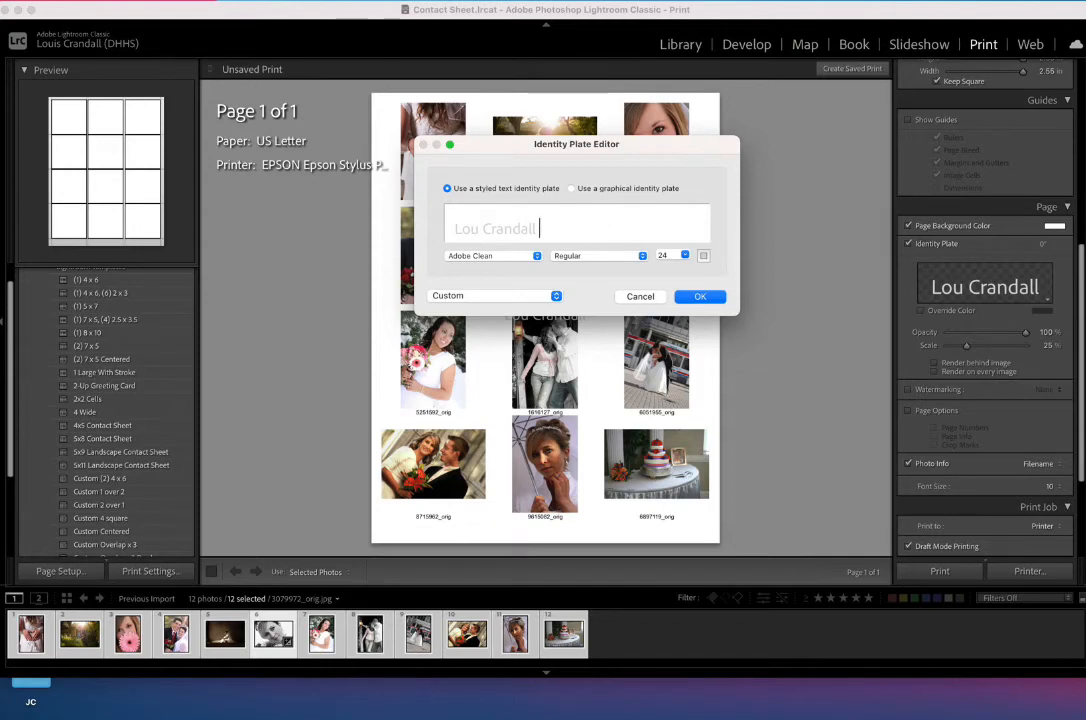
Step: Change the identity plate text to the photographer's website address and move the plate beneath the cake photo in the last row
key("BackSpace")
key("BackSpace")
key("BackSpace")
key("BackSpace")
key("BackSpace")
key("BackSpace")
key("BackSpace")
key("BackSpace")
key("BackSpace")
type("CrandallPh")
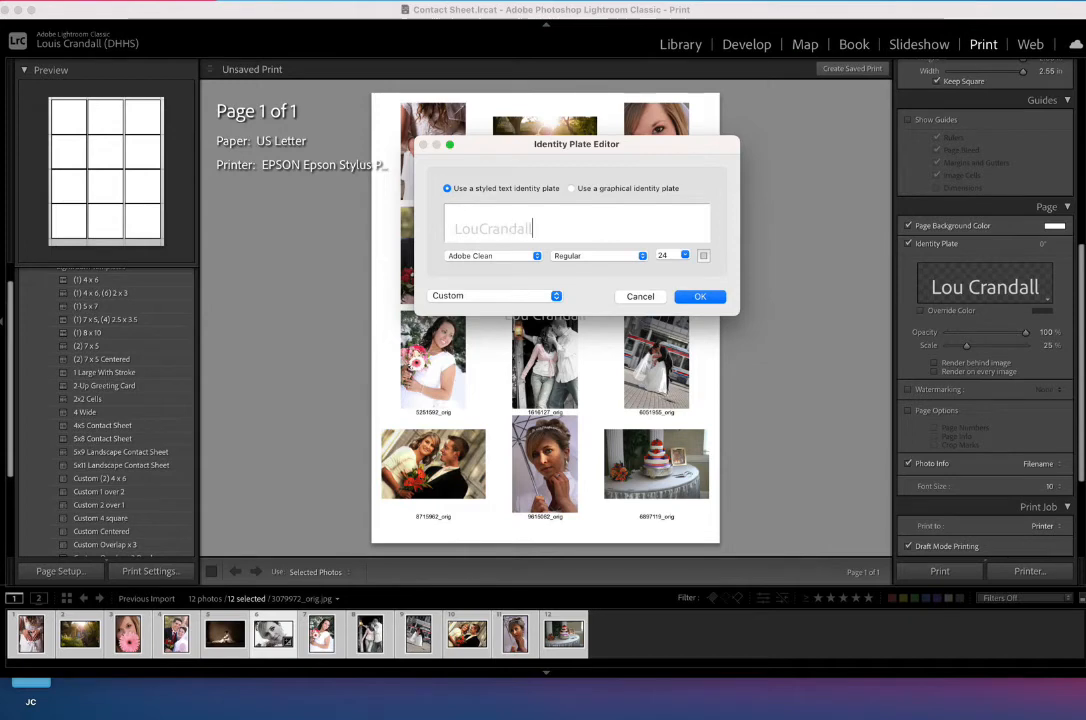
type("oto.com")
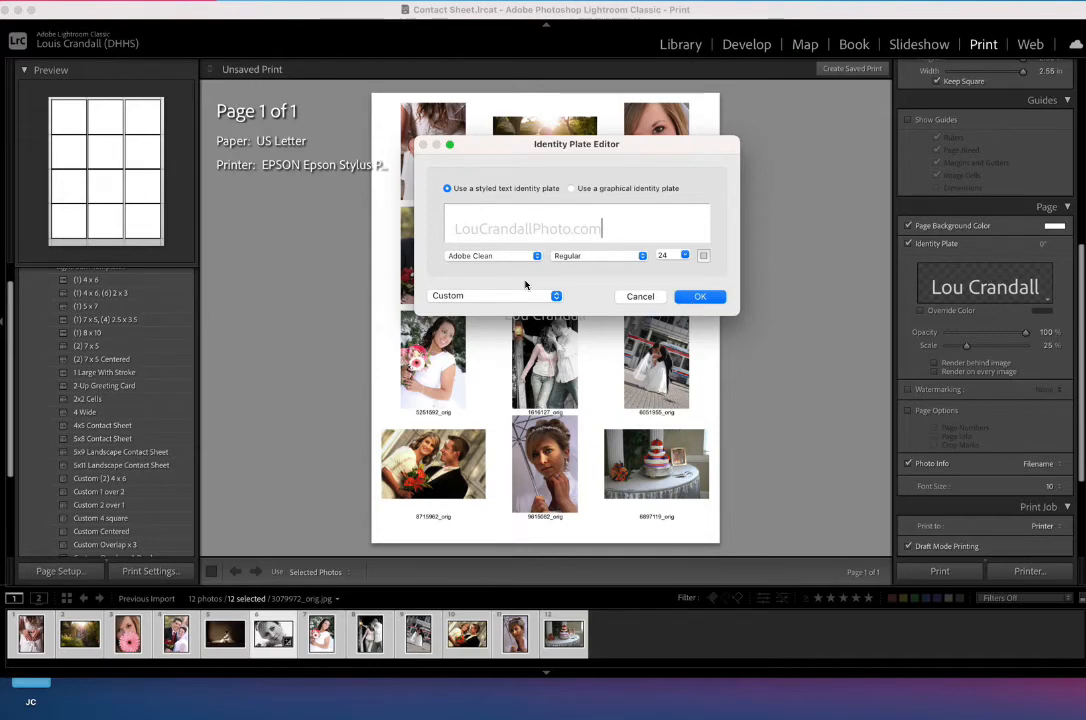
left_click(694, 297)
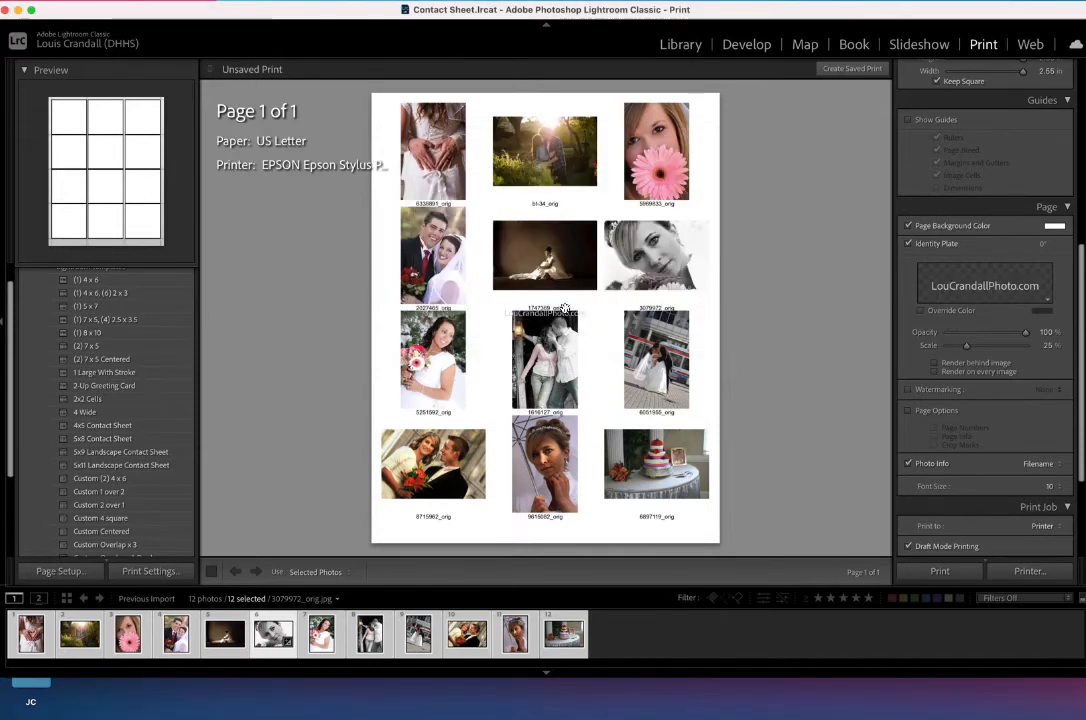
left_click_drag(565, 309, 632, 533)
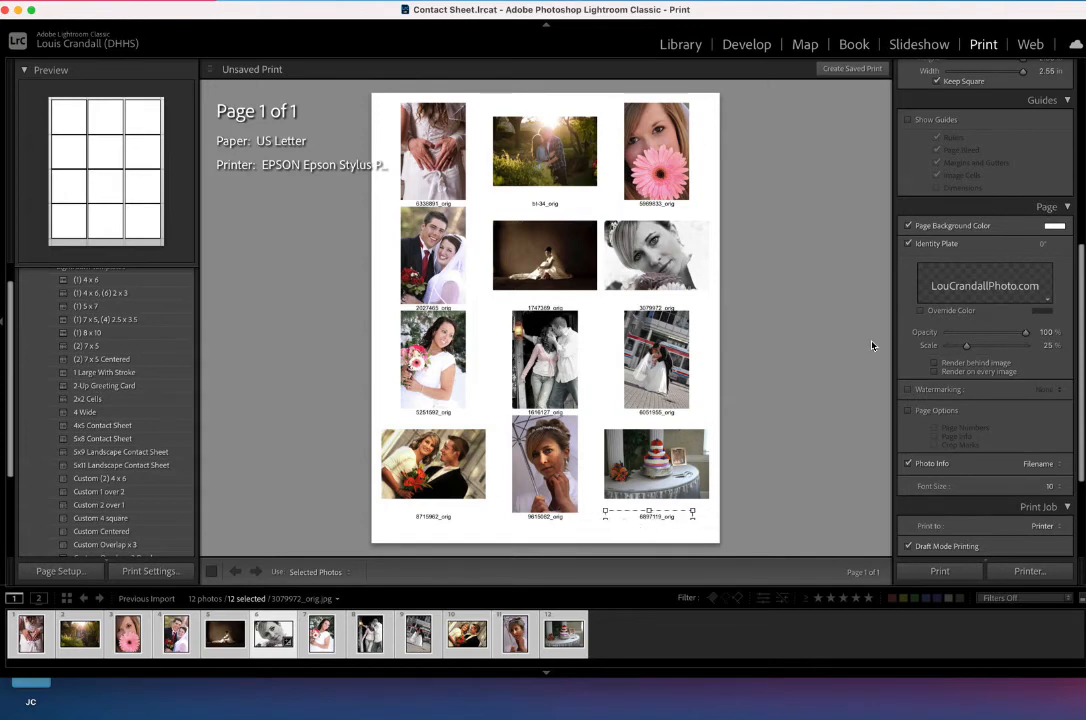
Step: Try to set the left page margin to 0 in
scroll(989, 361, "up", 6)
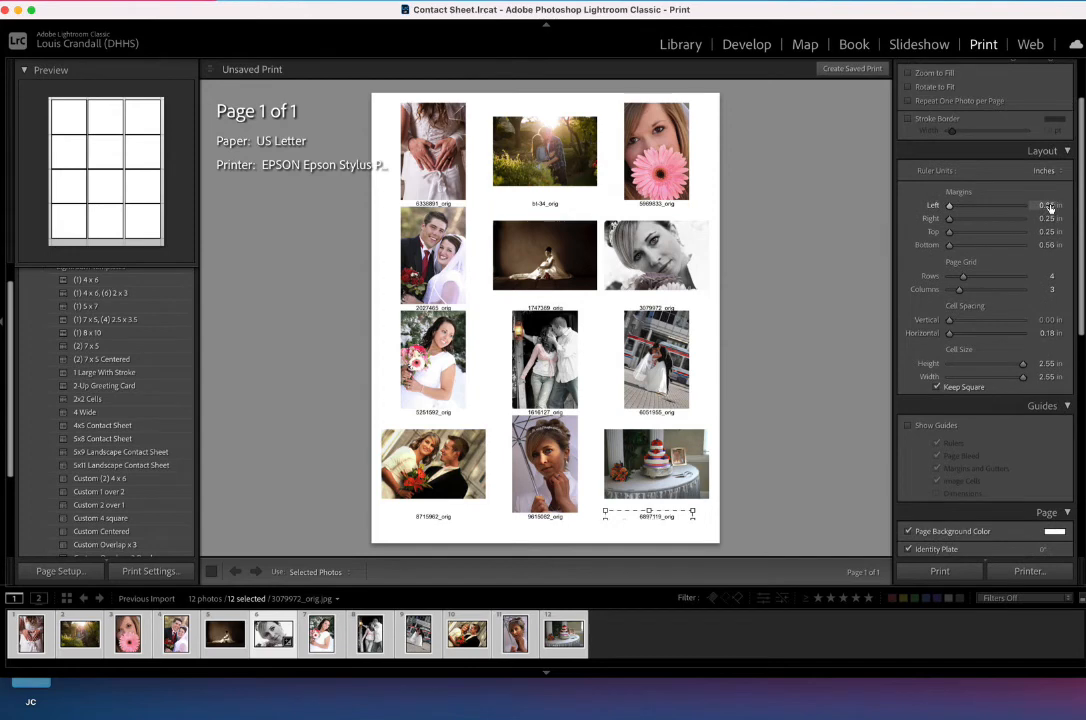
mouse_move(950, 207)
left_mouse_down()
mouse_move(974, 208)
mouse_move(929, 209)
left_mouse_up()
left_click(1048, 205)
type("0")
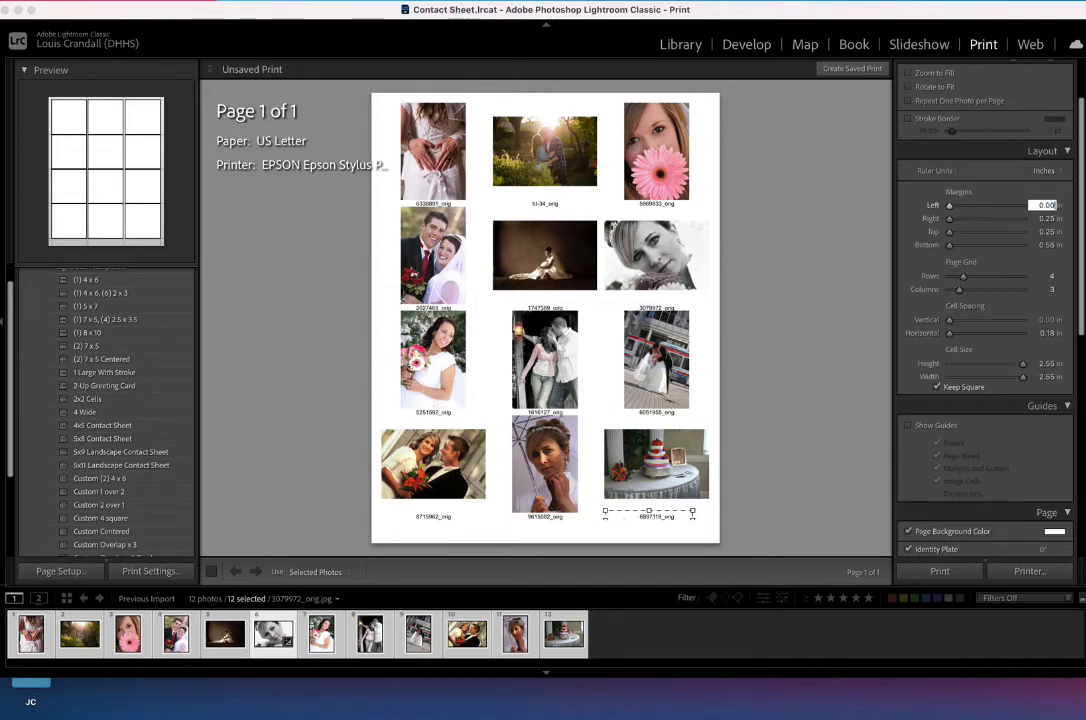
key("Return")
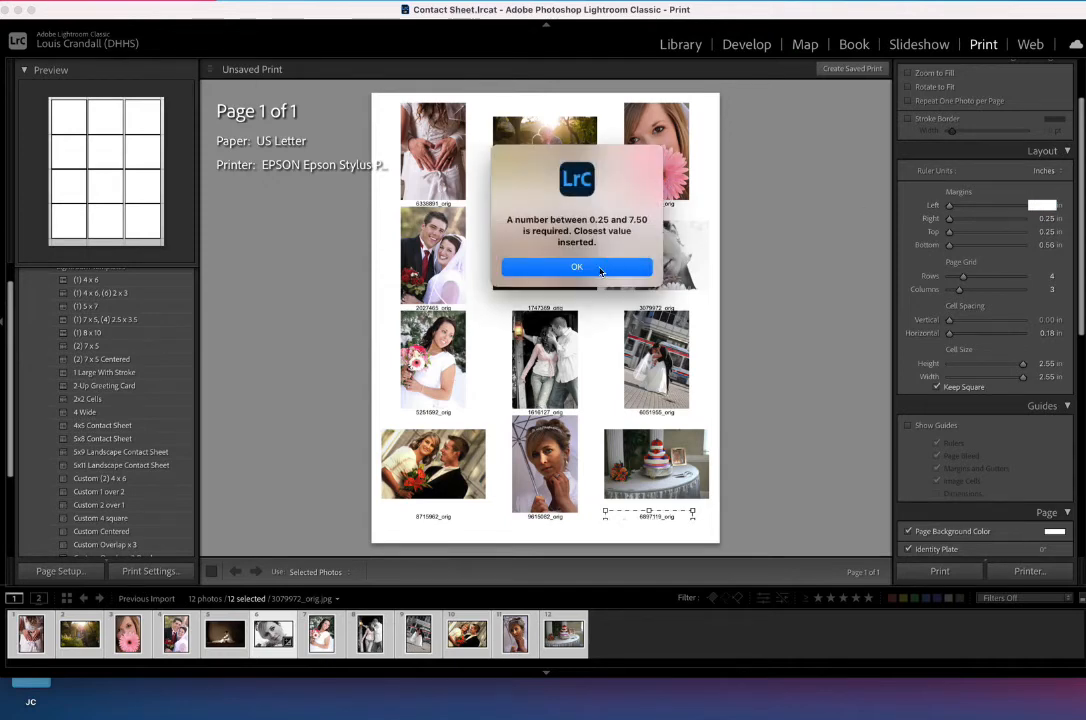
left_click(577, 267)
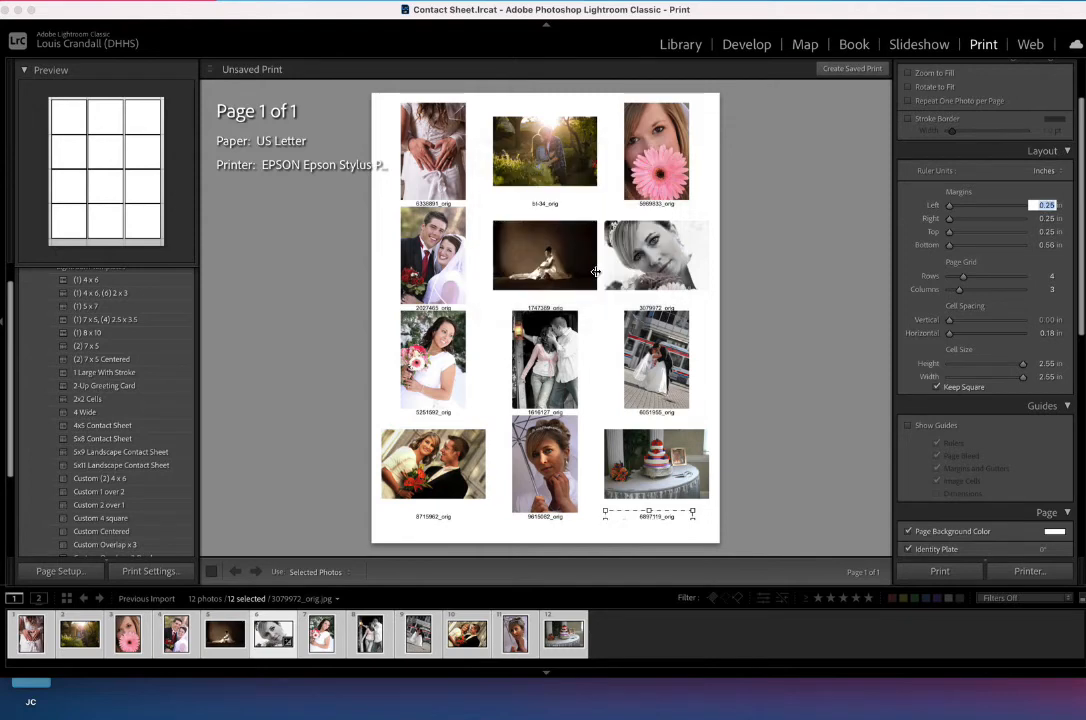
left_click(915, 199)
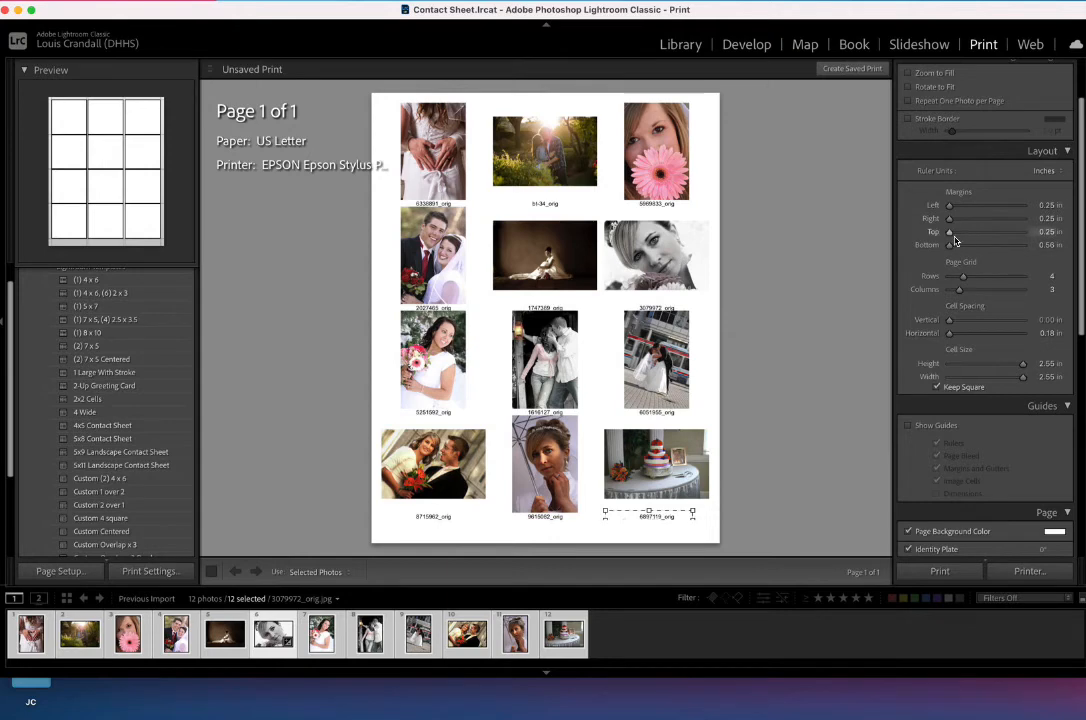
Step: Set the bottom page margin to 0.87 in and reposition the identity plate in the space under the cake photo's filename
left_click_drag(950, 250, 951, 246)
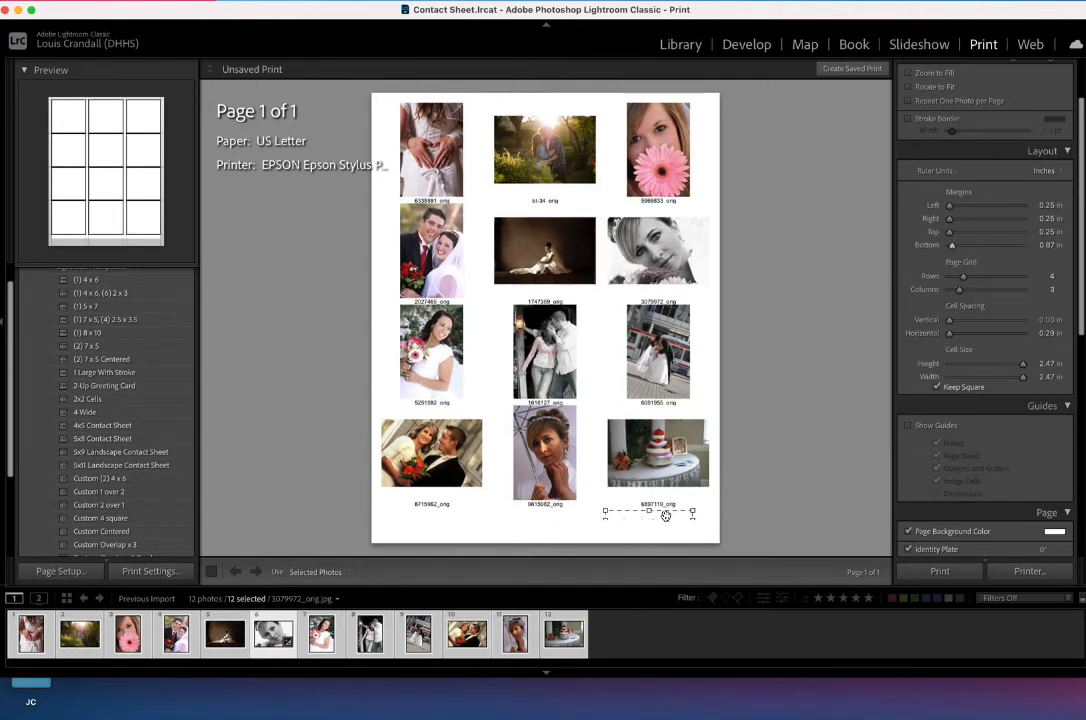
left_click_drag(665, 515, 660, 509)
left_click(633, 531)
left_click_drag(642, 514, 678, 518)
left_click(586, 497)
Step: Try a black Override Color on the identity plate and turn it off again
scroll(945, 428, "down", 5)
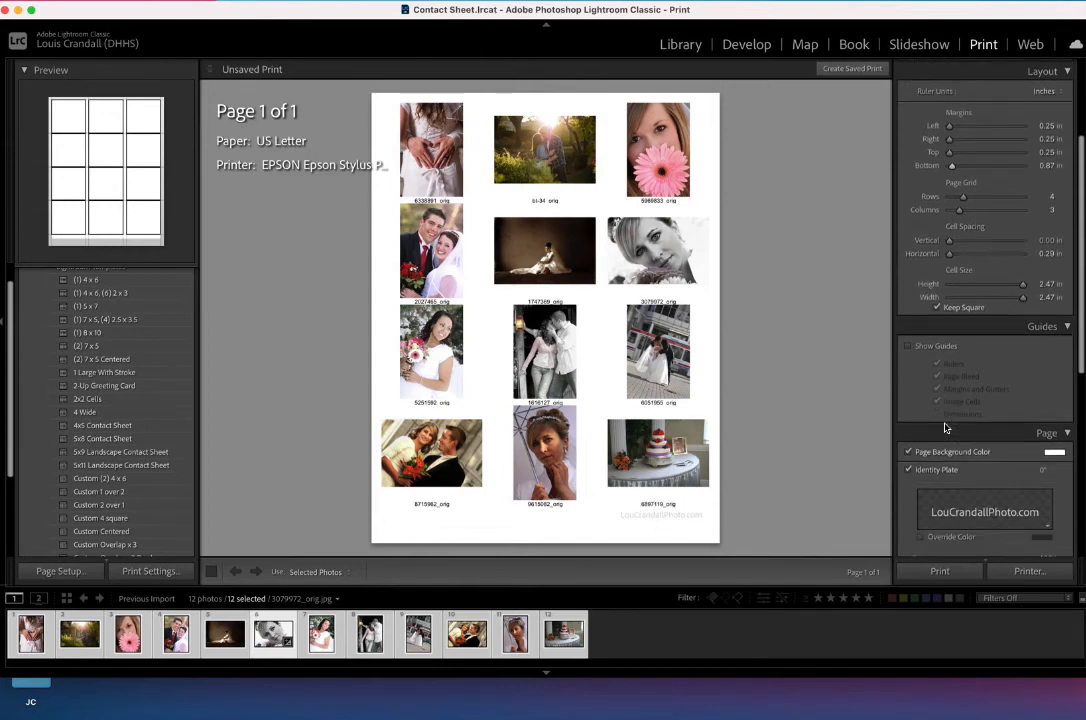
scroll(960, 410, "down", 2)
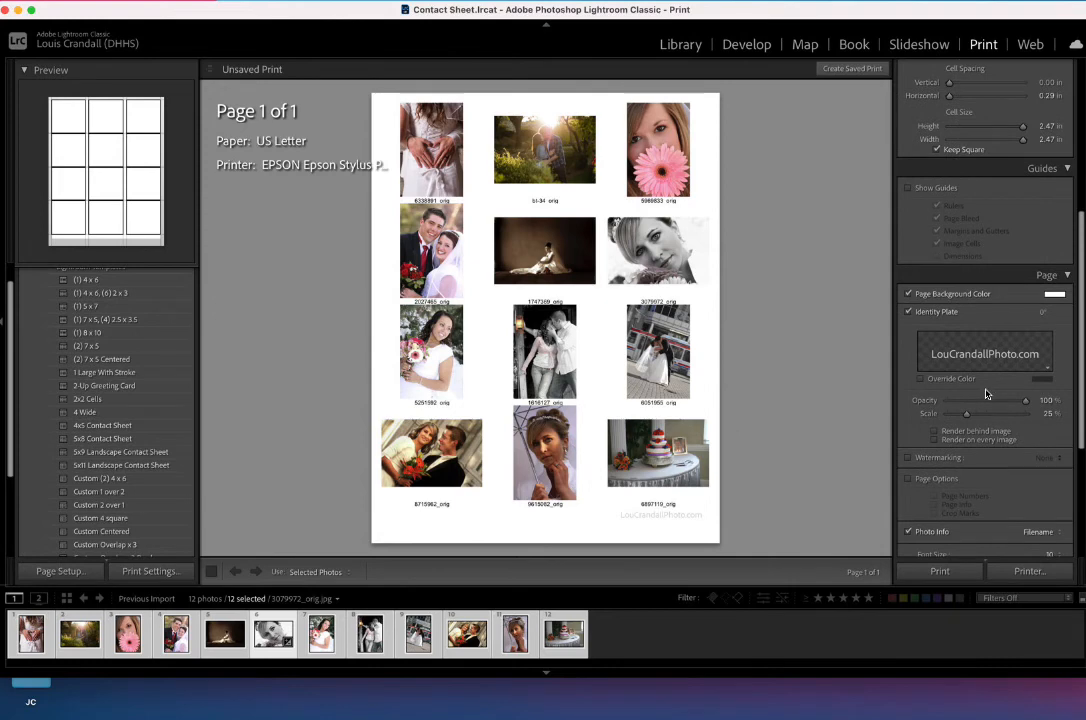
left_click(923, 379)
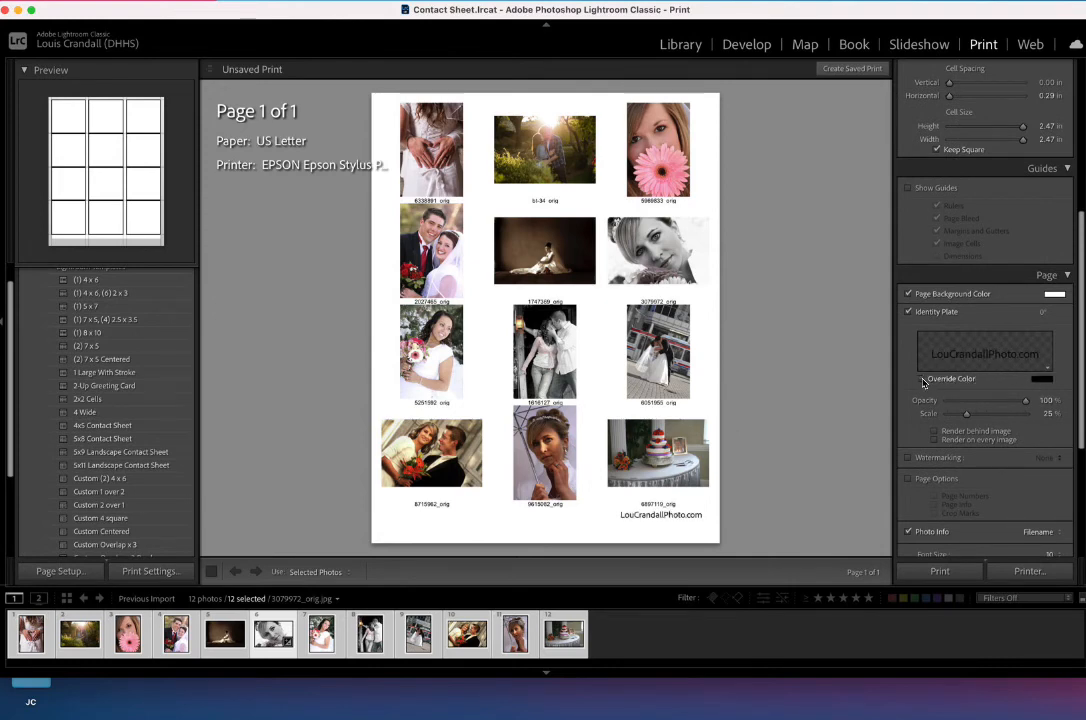
left_click(923, 379)
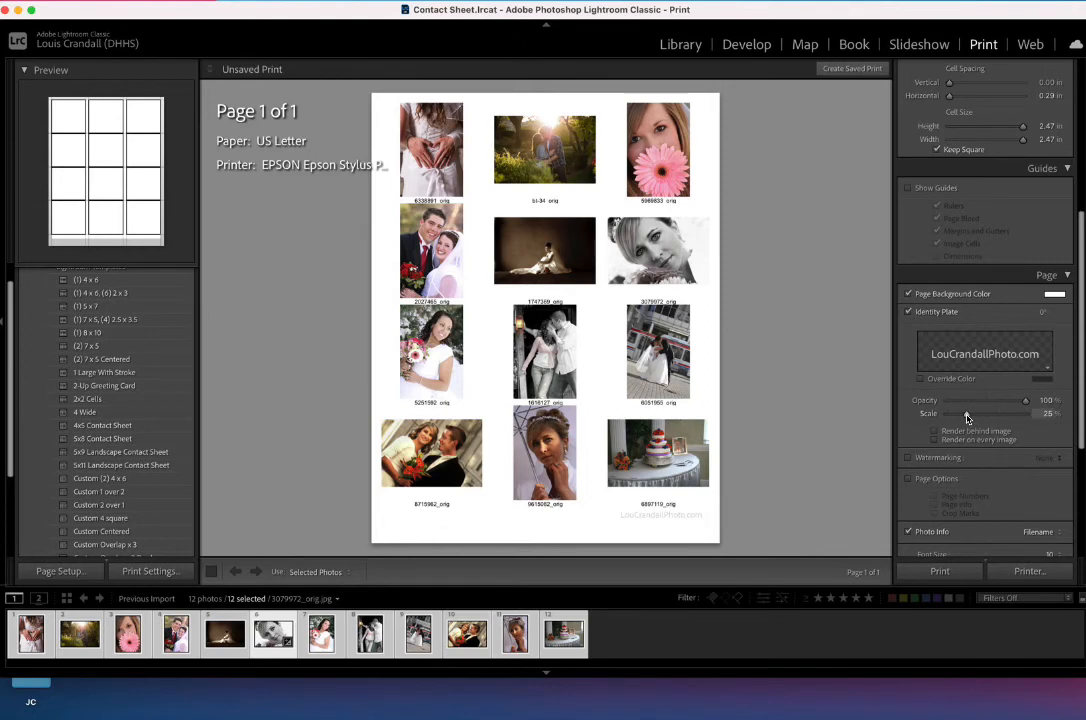
Step: Set the identity plate scale to 29% and shift the plate toward the middle of the page's bottom margin
left_click_drag(967, 416, 972, 417)
left_click_drag(689, 516, 651, 516)
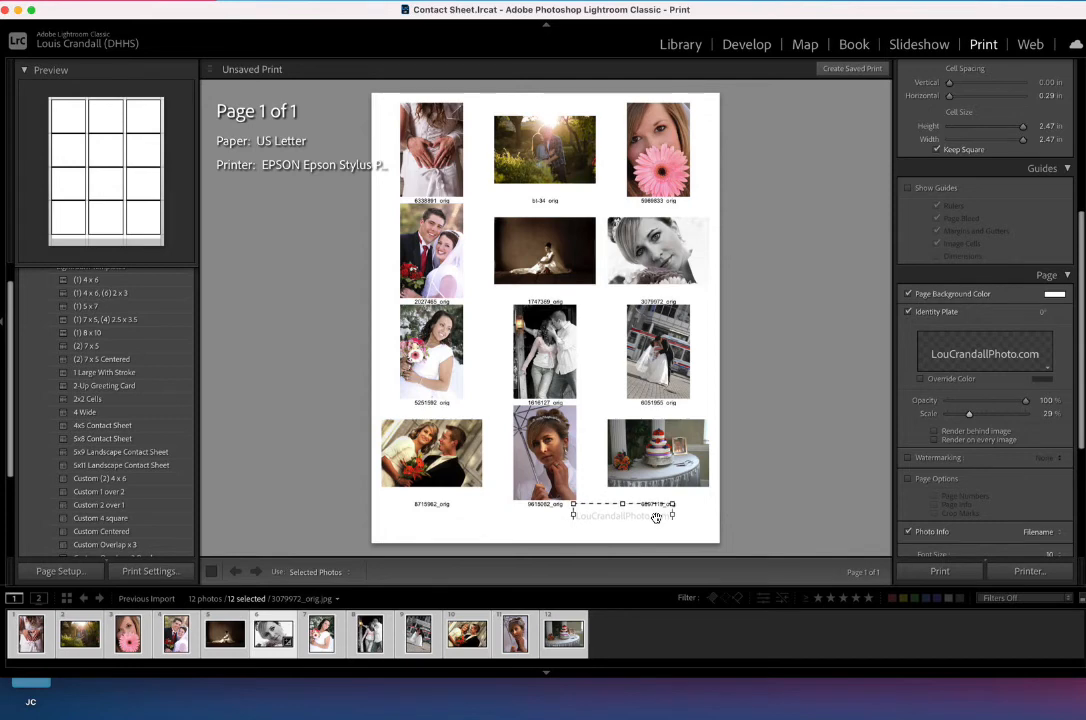
left_click(704, 503)
Step: Turn off the Photo Info filenames and move the identity plate up directly beneath the cake photo
scroll(930, 370, "down", 5)
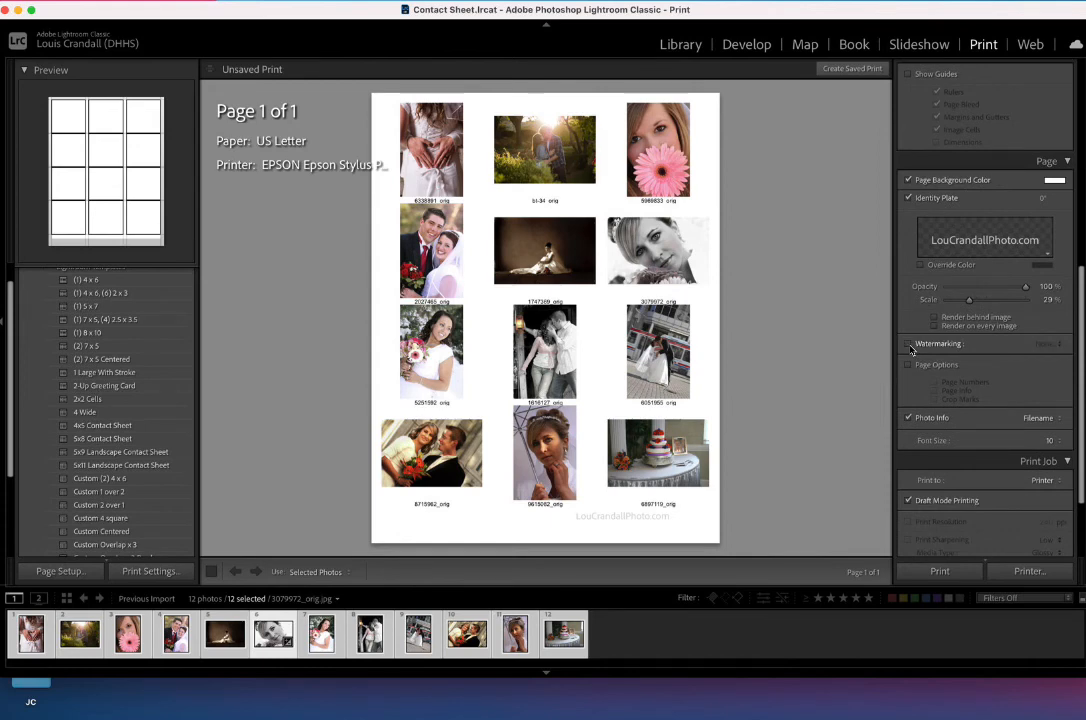
scroll(983, 364, "down", 3)
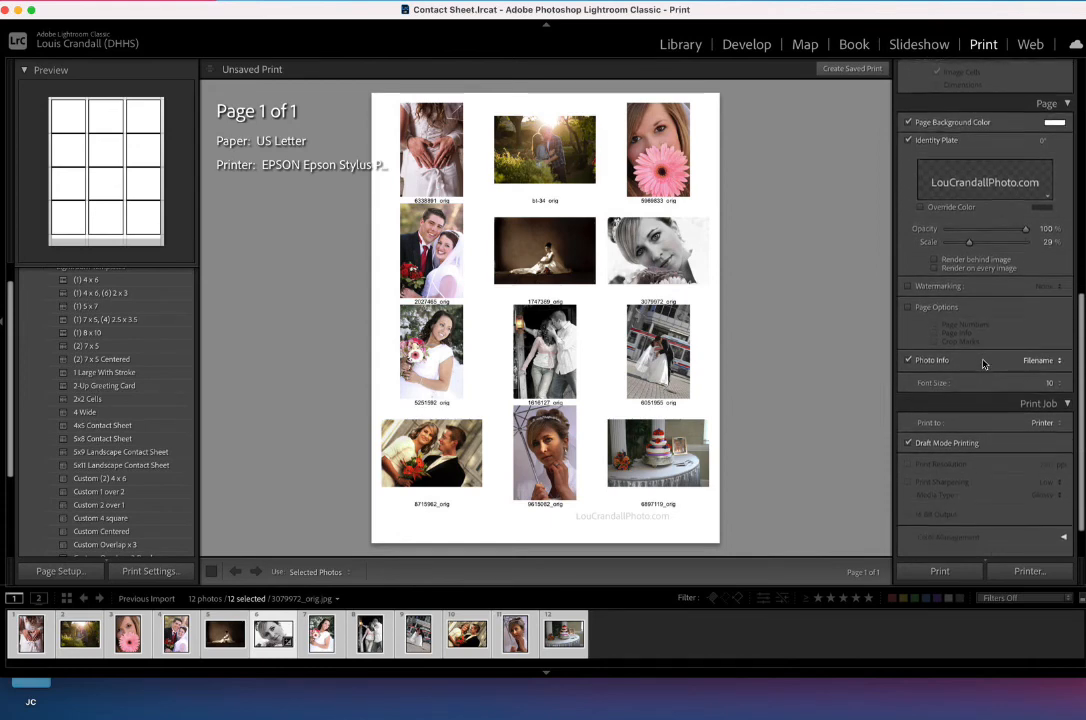
left_click(908, 355)
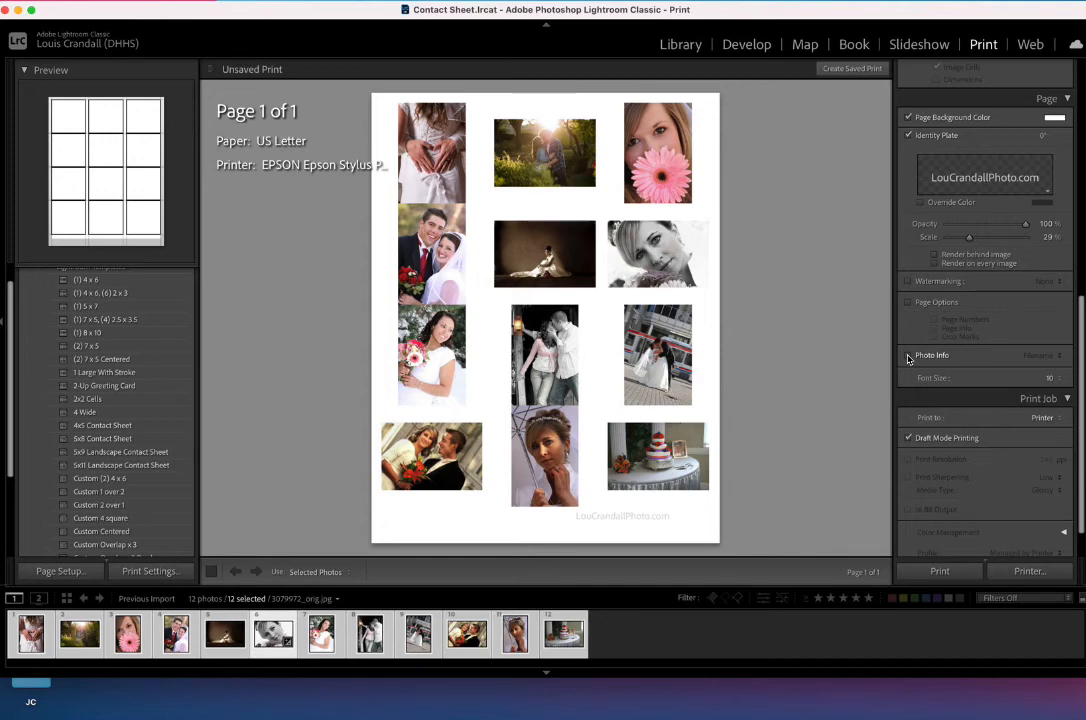
left_click_drag(608, 518, 632, 511)
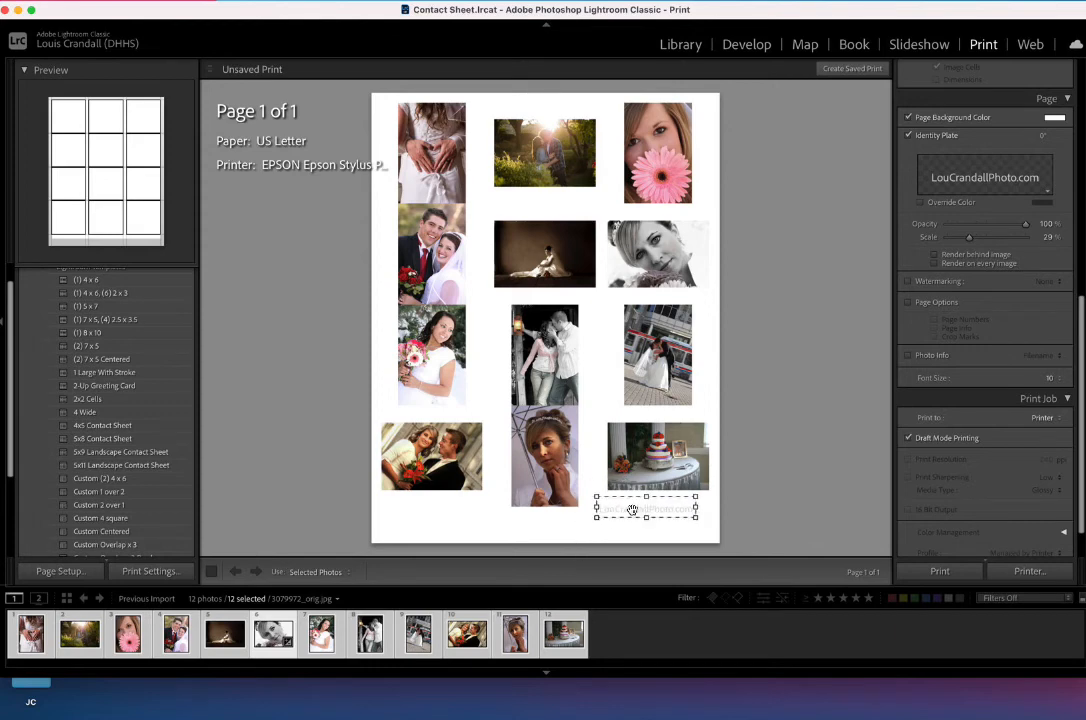
left_click(704, 292)
Step: Set the print job to output to a JPEG File instead of the printer
scroll(1017, 356, "down", 2)
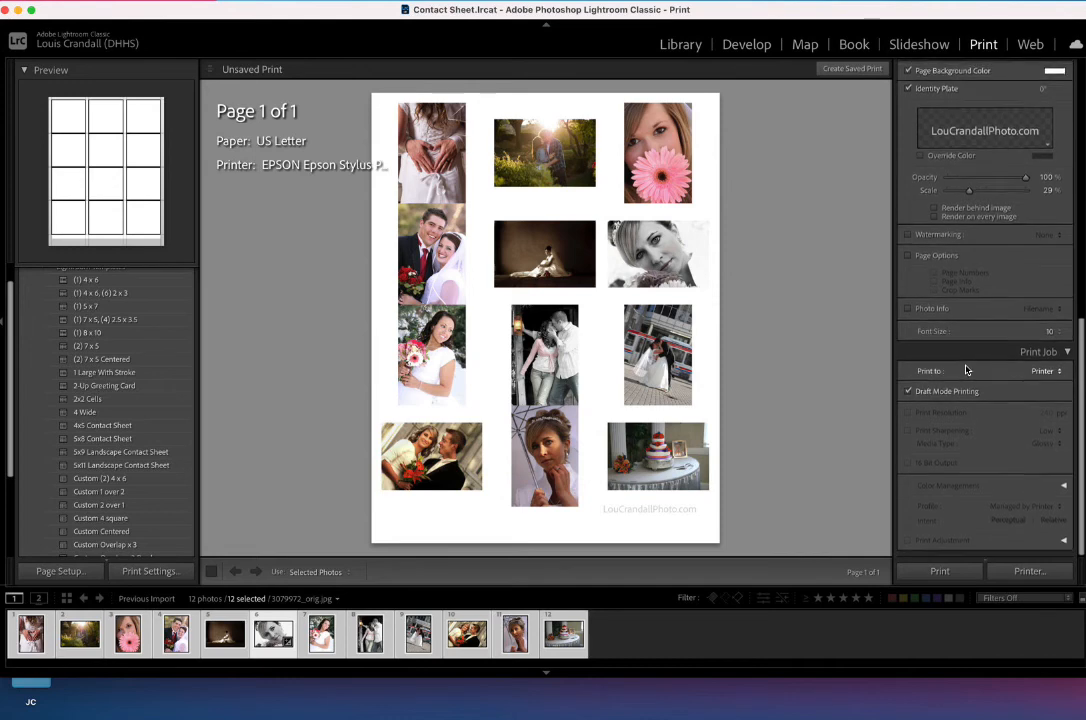
scroll(966, 371, "up", 1)
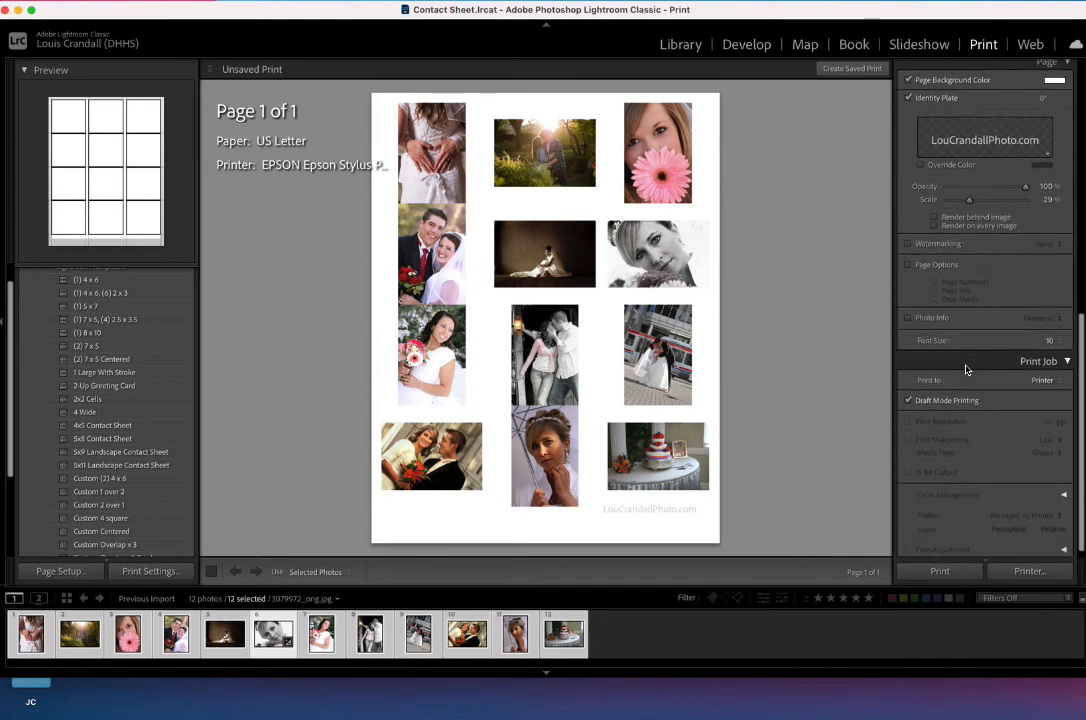
left_click(1066, 361)
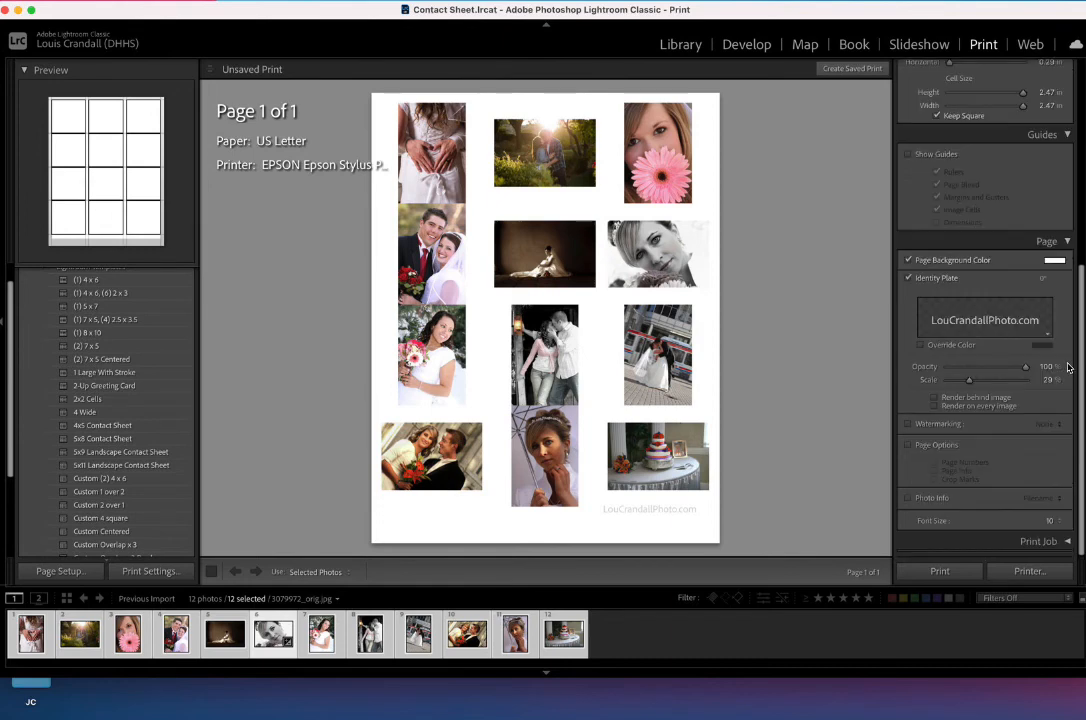
left_click(1068, 542)
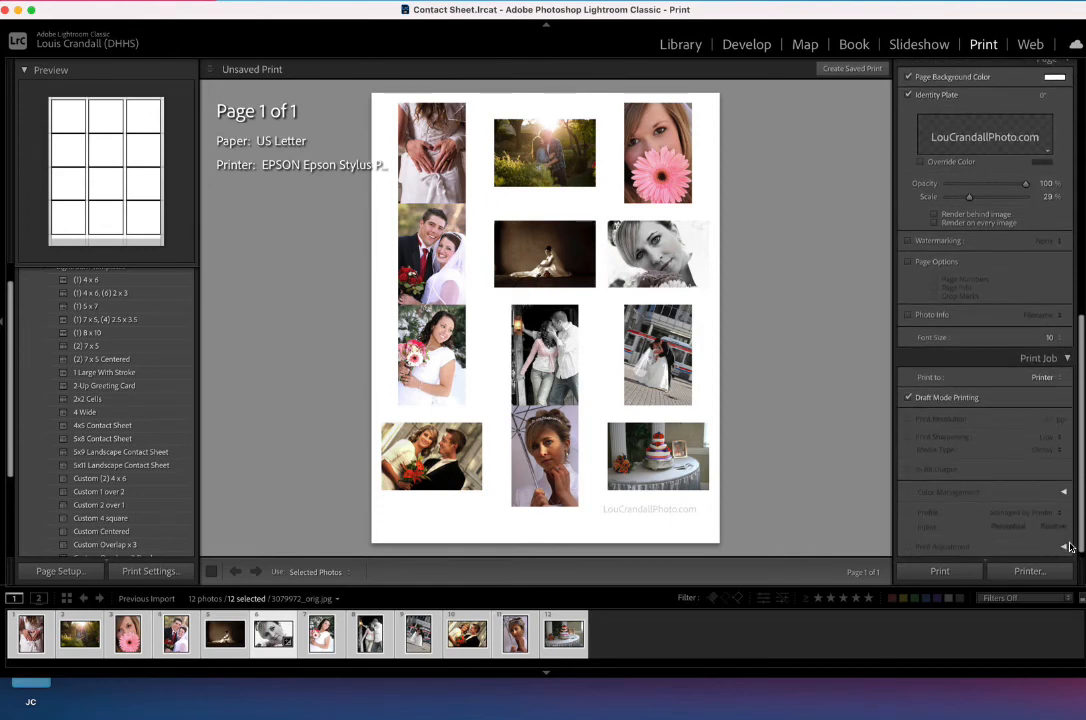
left_click(1056, 381)
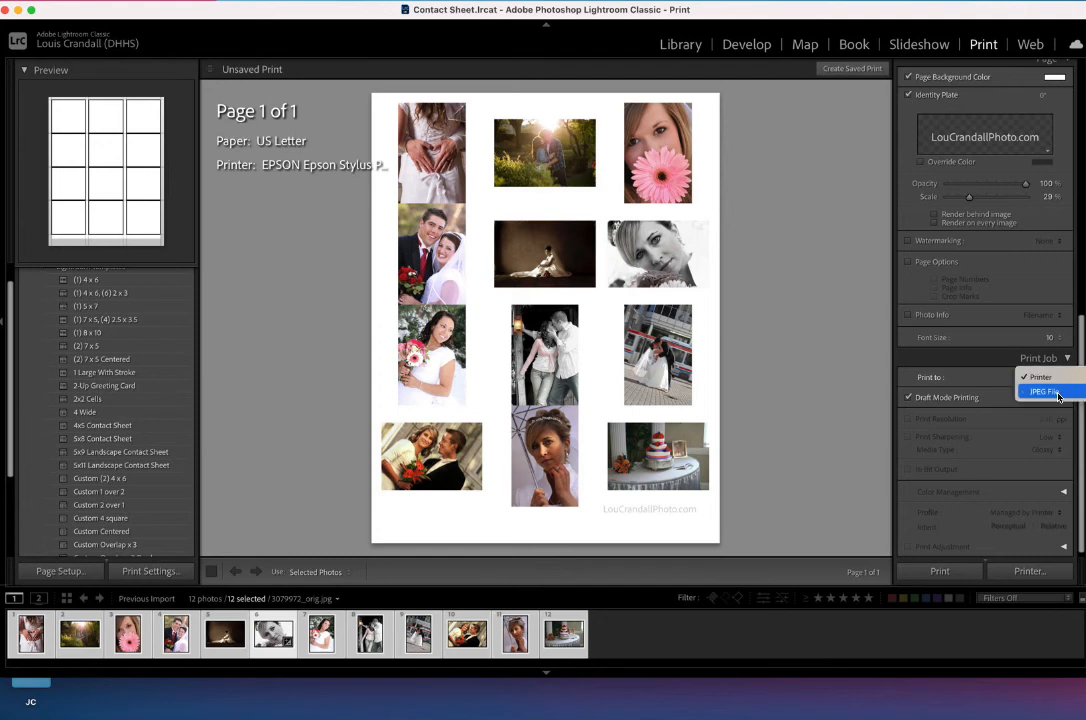
left_click(1057, 396)
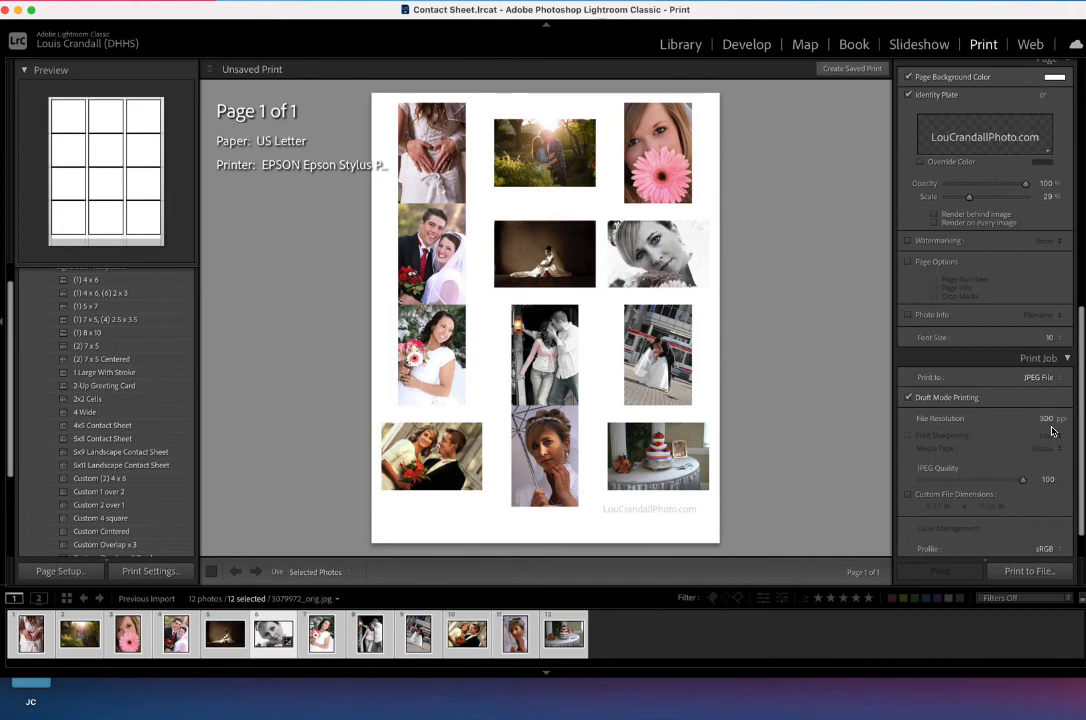
scroll(1040, 425, "down", 2)
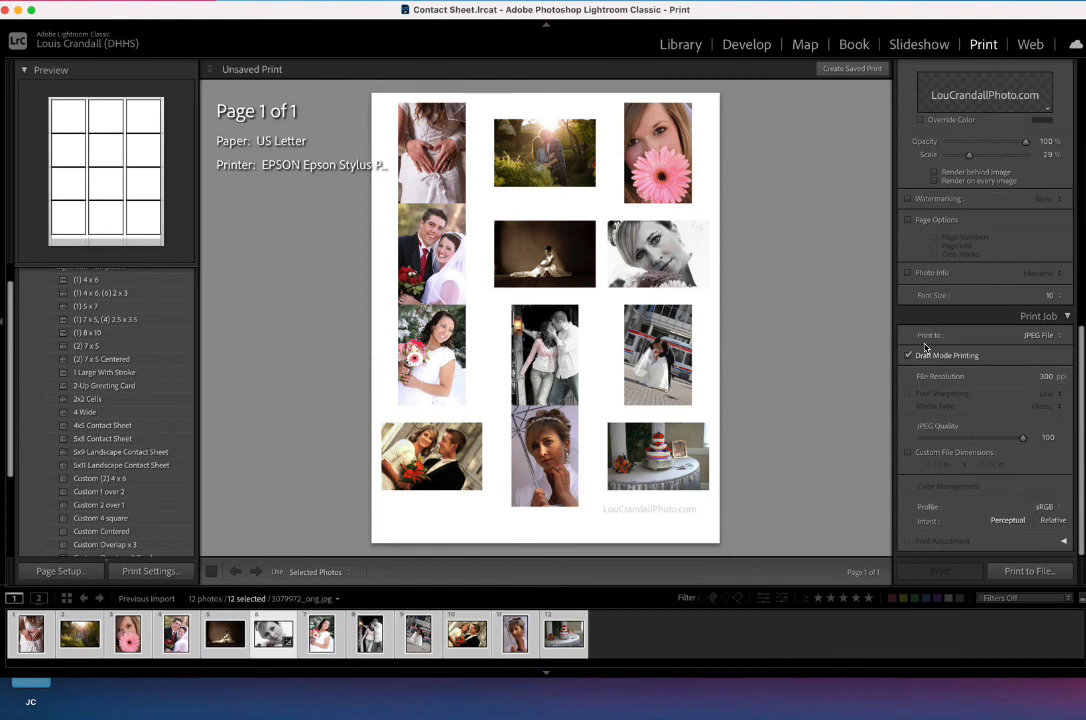
Step: Switch the print job's output to Printer and back to JPEG File
left_click(1048, 335)
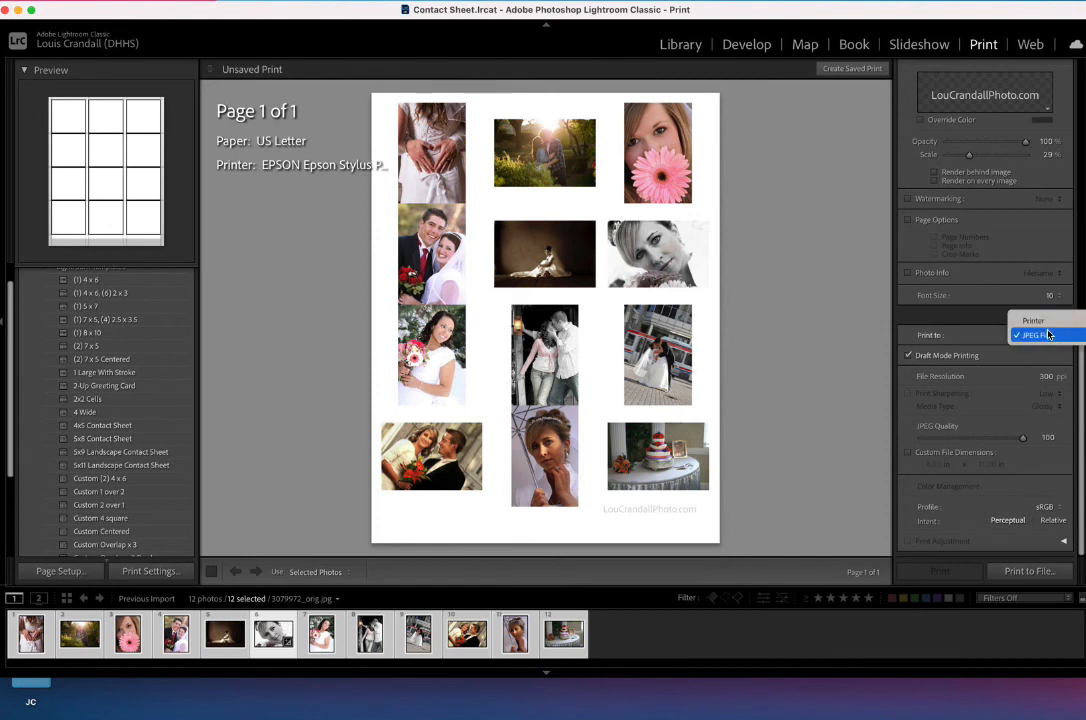
left_click(1046, 321)
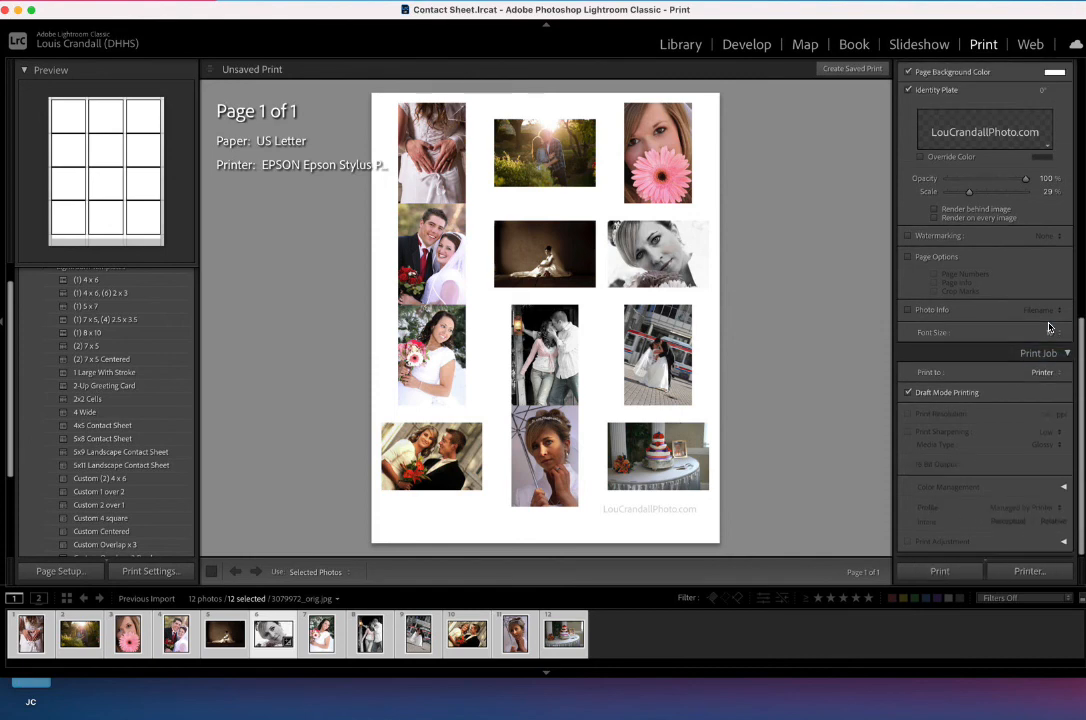
left_click(1058, 373)
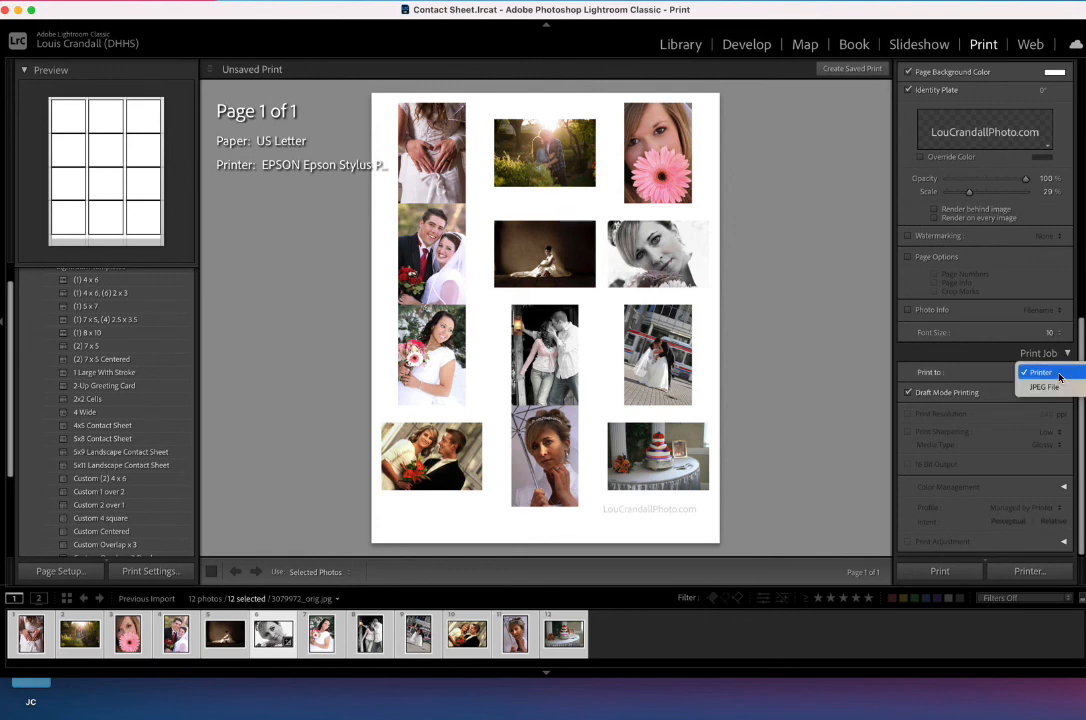
left_click(1052, 387)
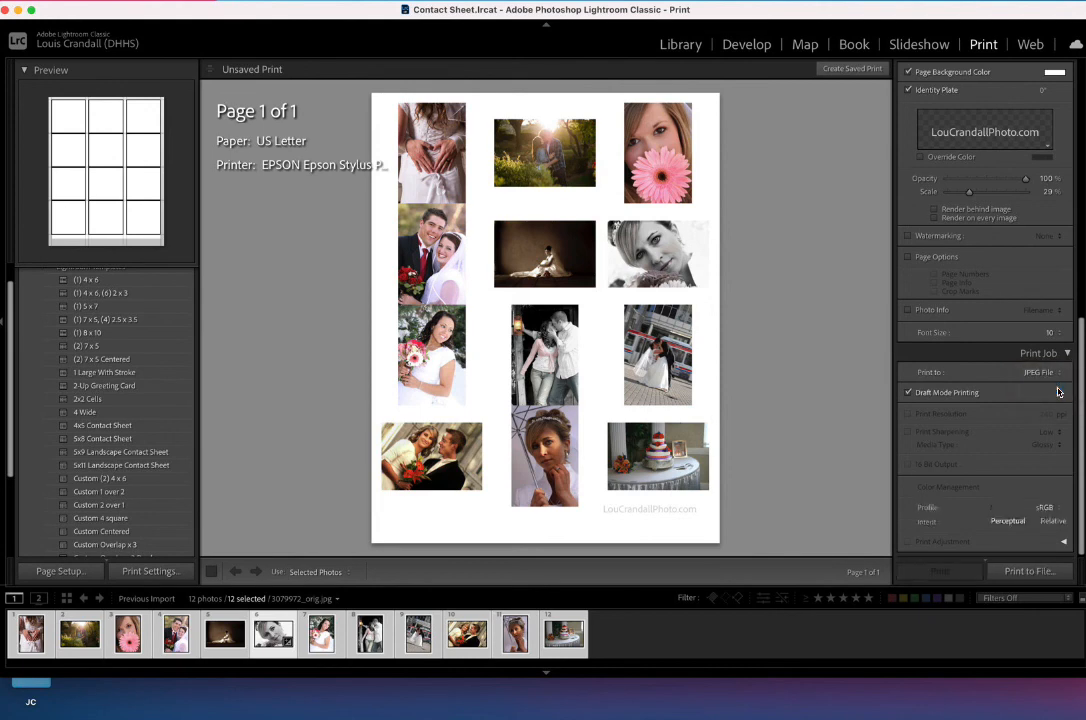
scroll(1057, 400, "down", 2)
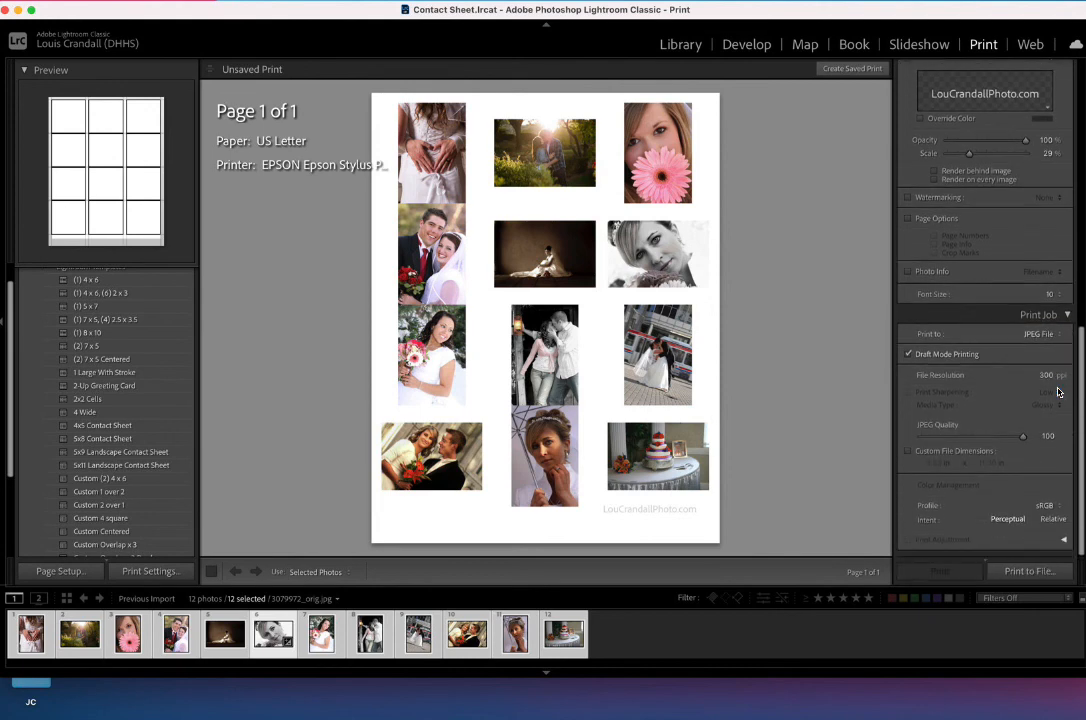
Step: Print the contact sheet to a file on the Desktop, named with the photographer's surname followed by "Sample Contact Sheet"
left_click(1033, 573)
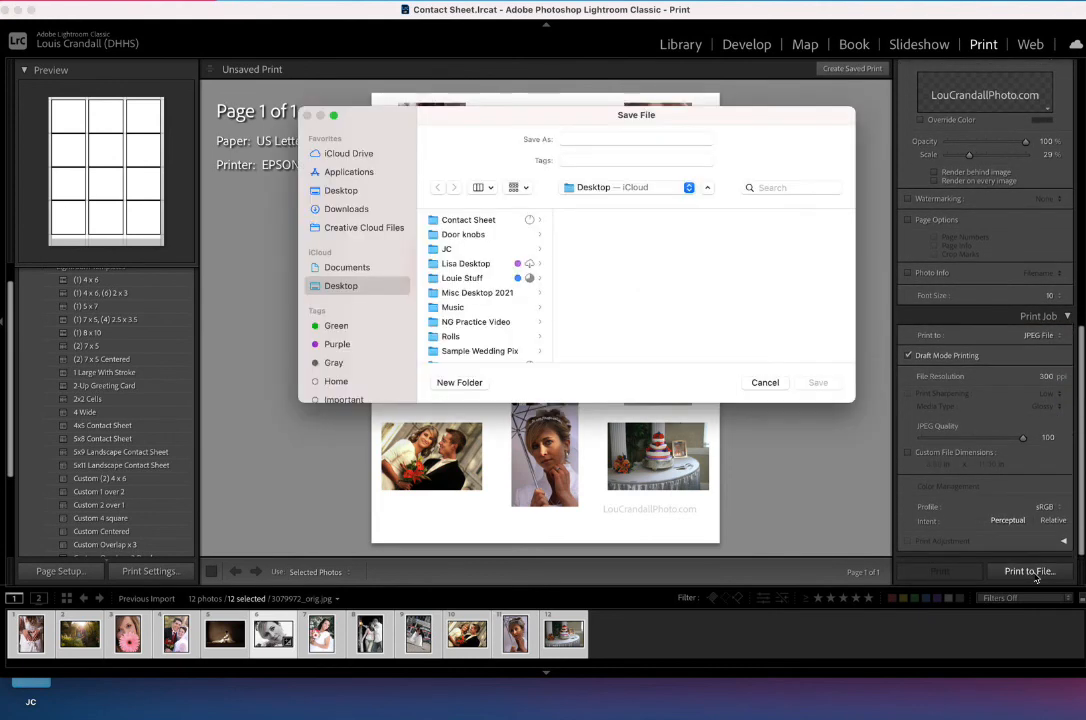
left_click(618, 140)
type("Crandal")
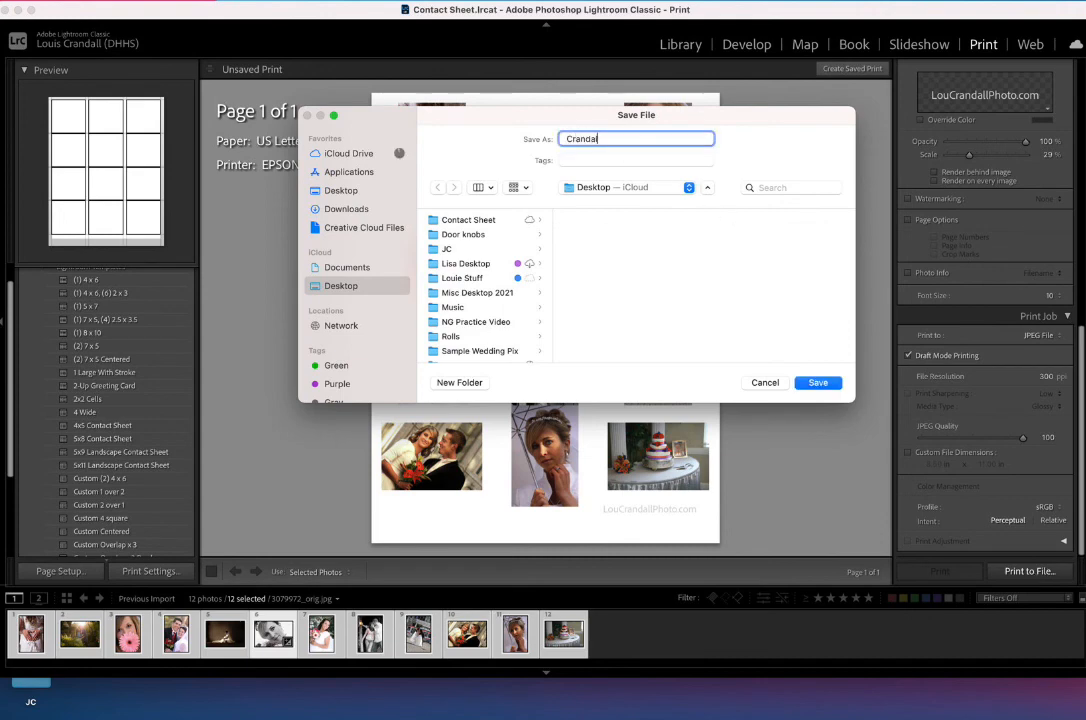
type("l Sample Conta")
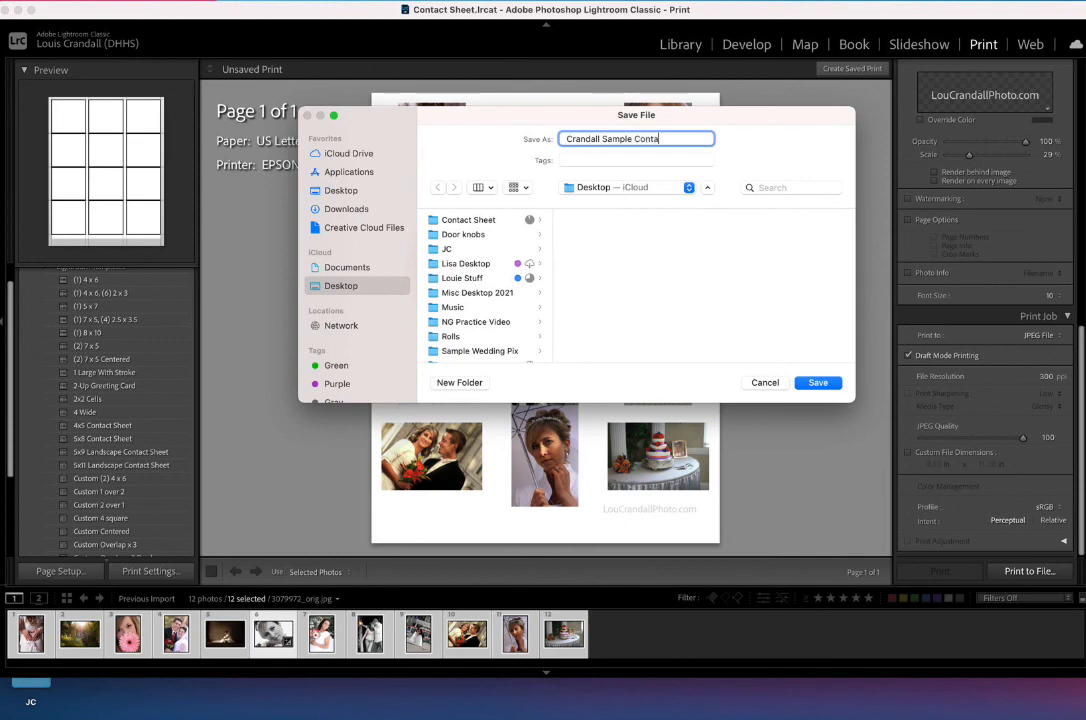
type("ct Sheet")
left_click(355, 192)
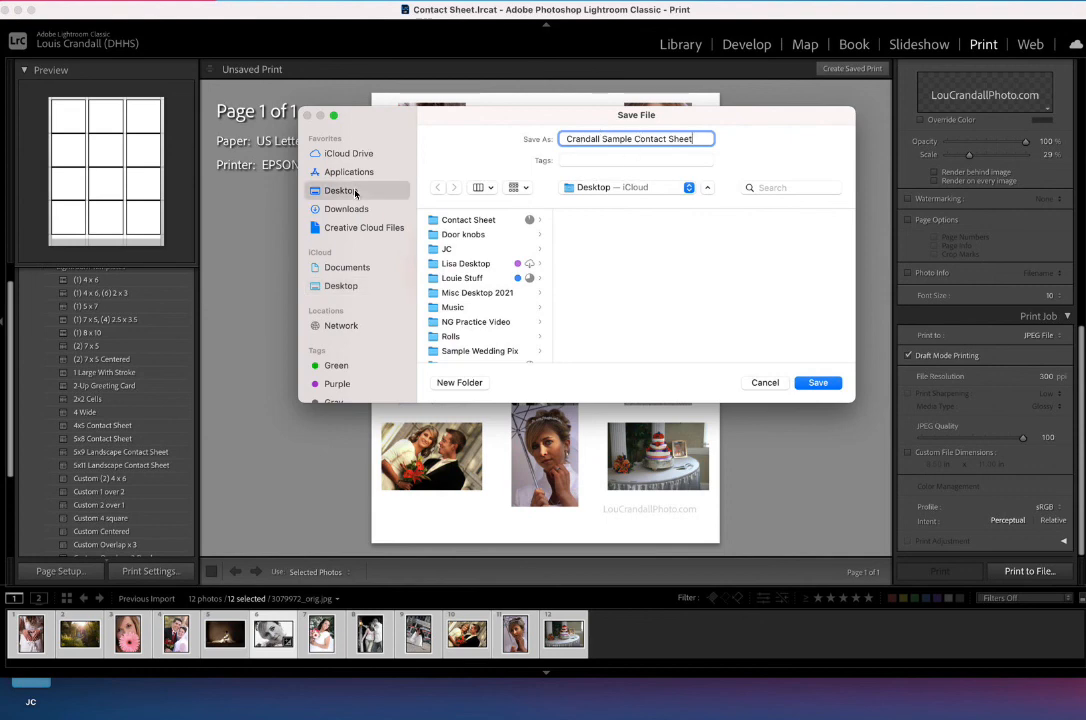
left_click(815, 382)
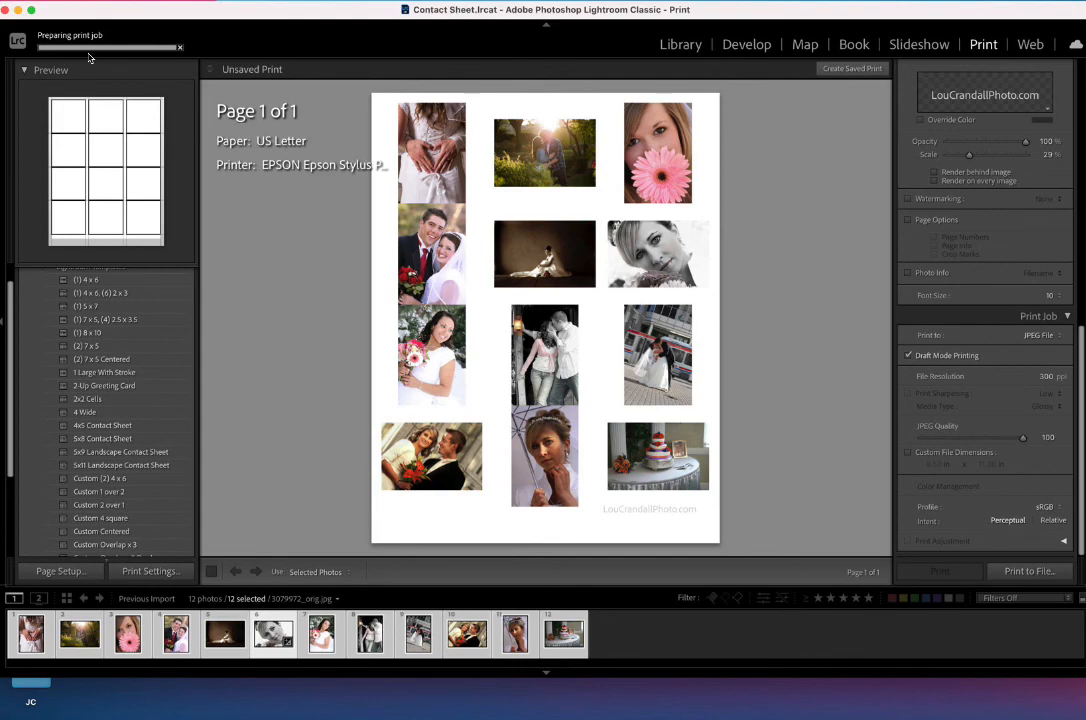
Step: On the desktop, move the exported contact sheet JPEG beside the Sample Wedding Pix folder and preview it with Quick Look
left_click(18, 10)
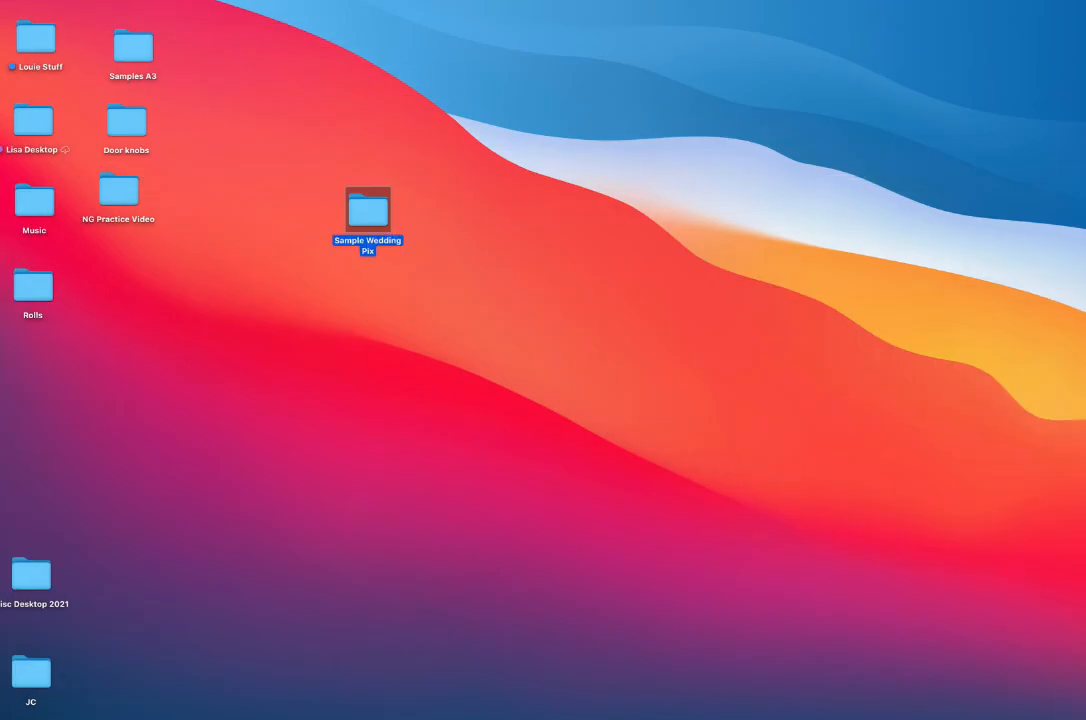
left_click(1027, 78)
left_click_drag(1027, 84, 572, 246)
key("space")
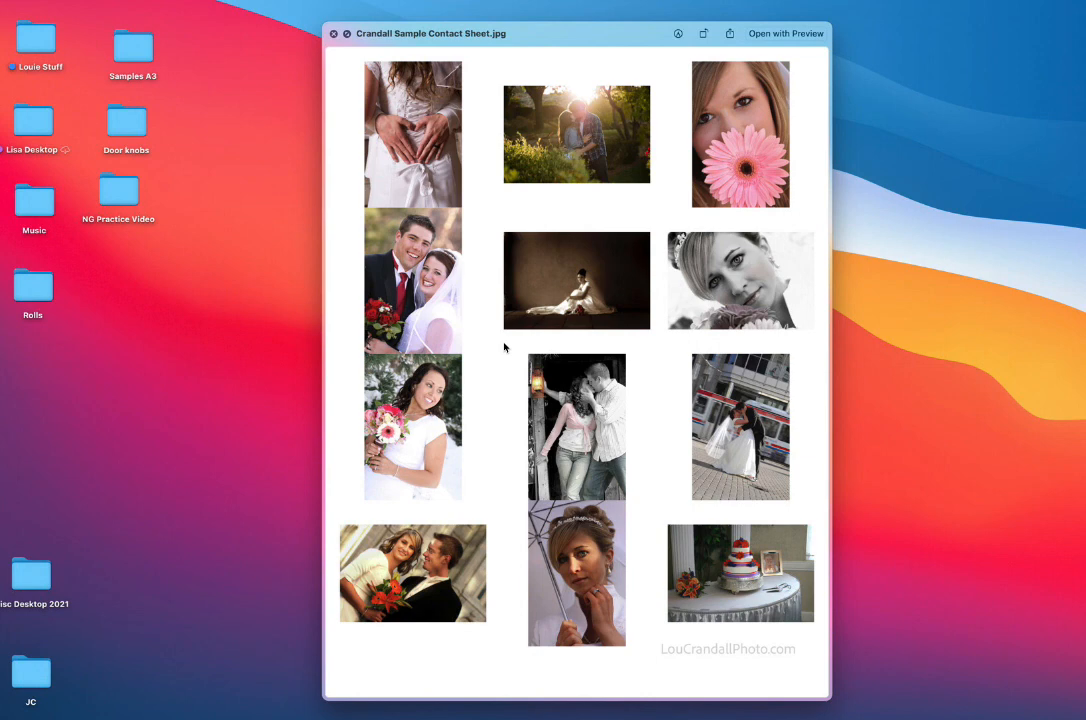
key("space")
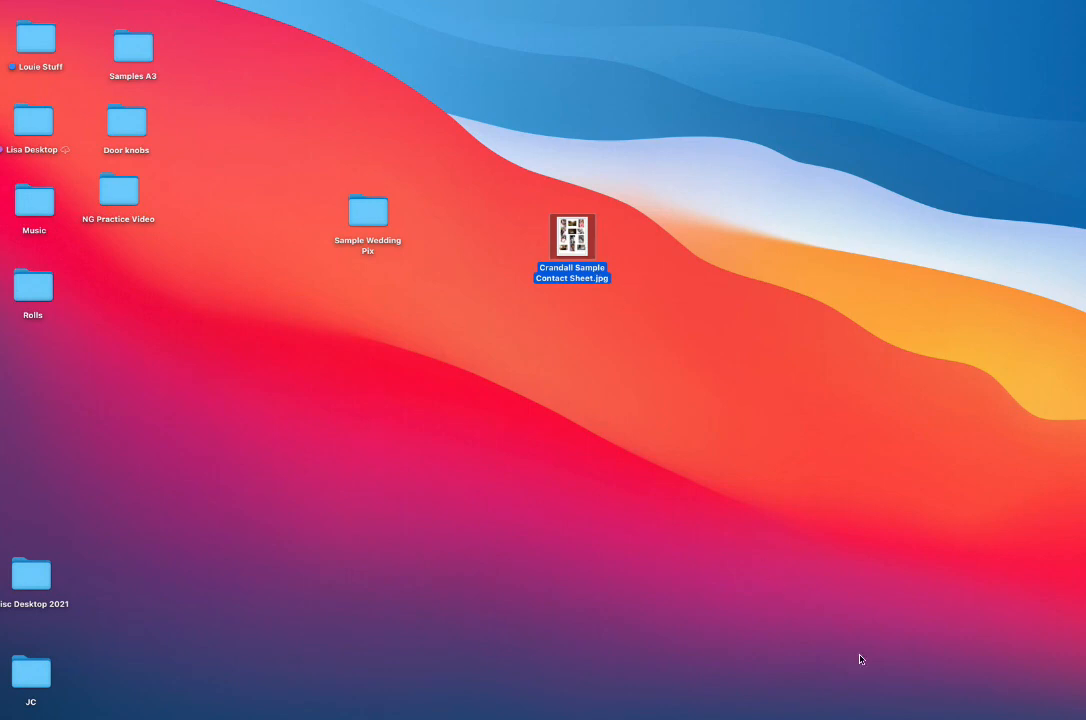
left_click(795, 1)
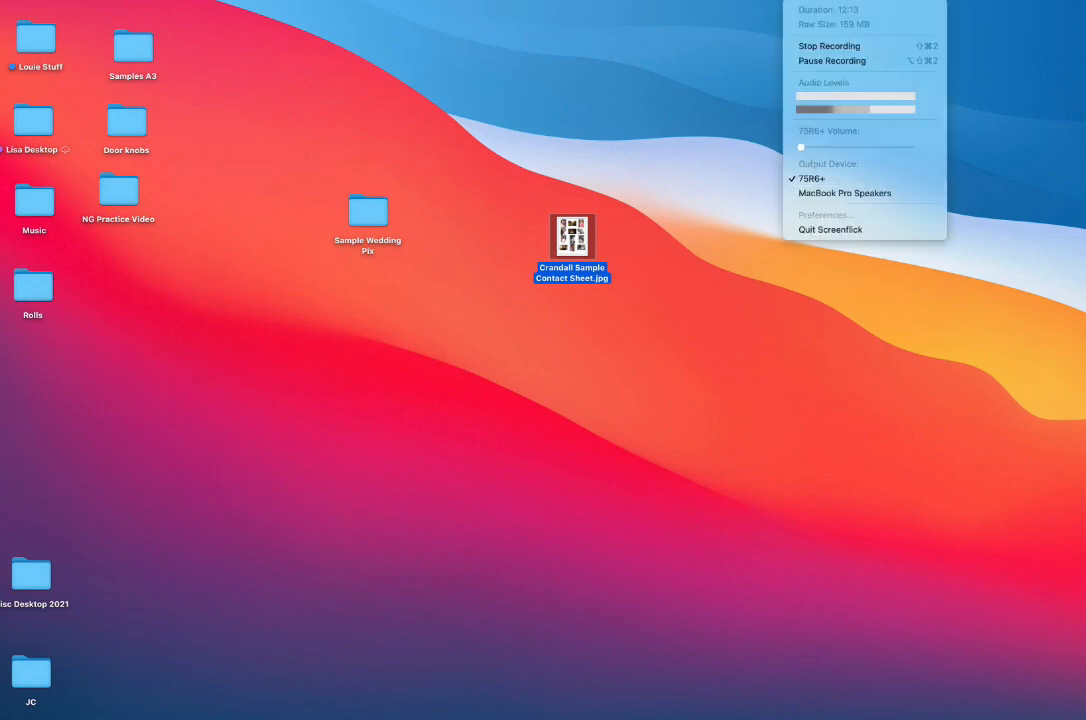